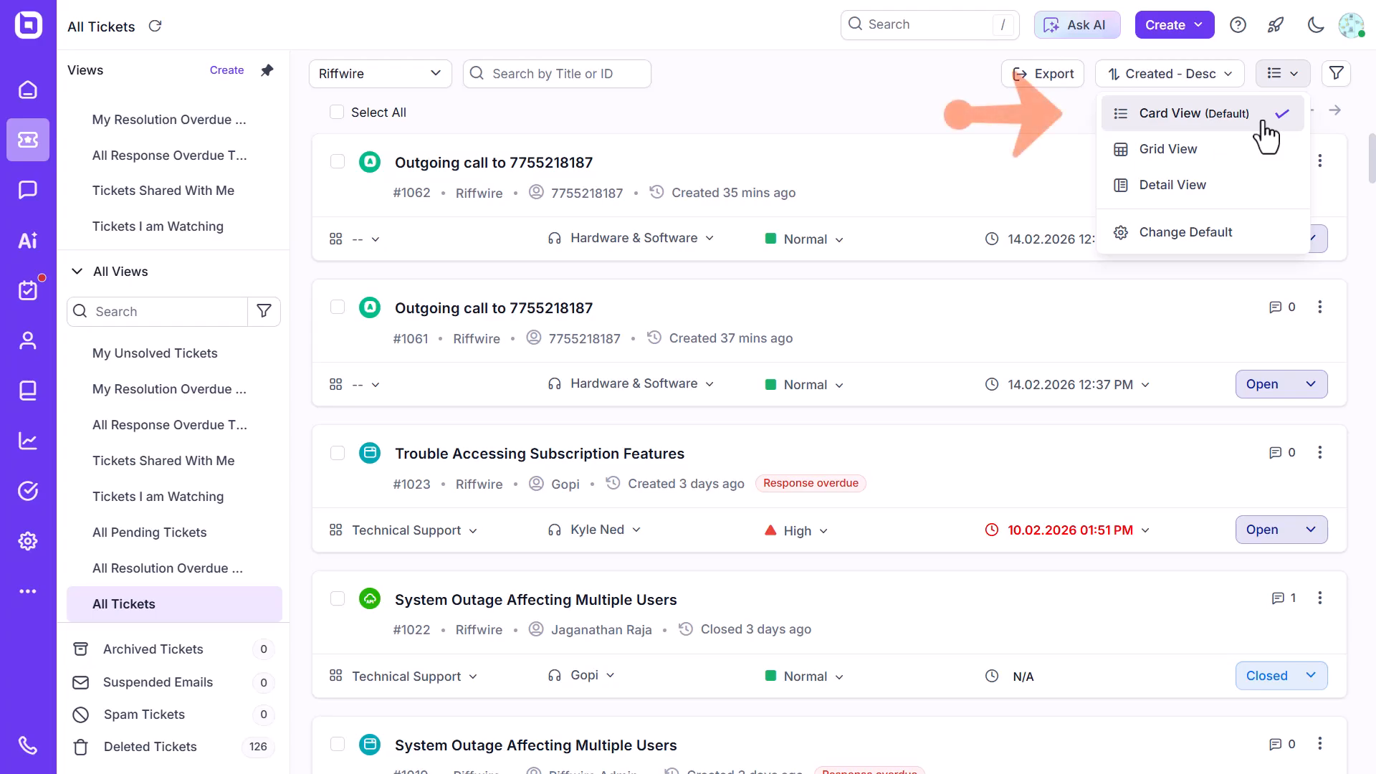
Switch the ticket list to Grid View and scroll across its columns.
{"action": "left_click", "coordinate": [1065, 113]}
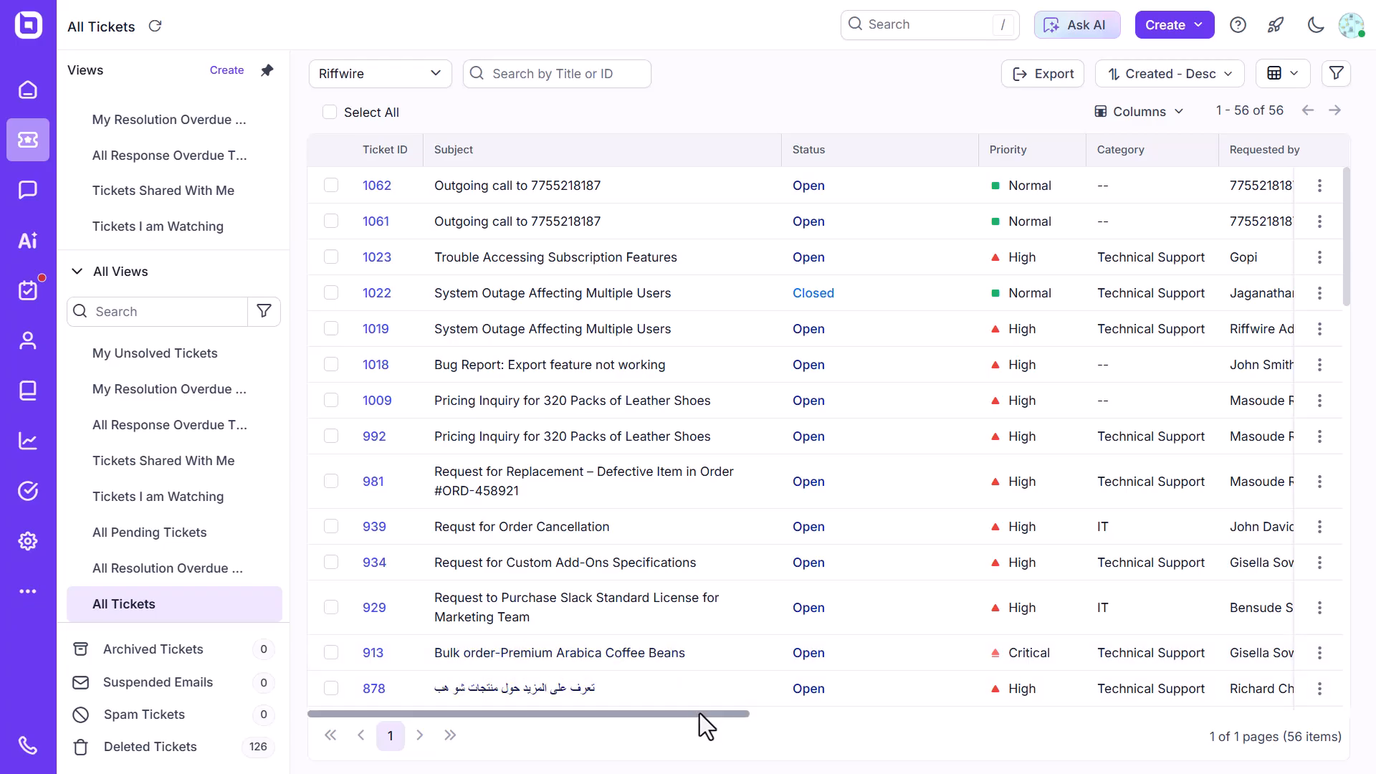
{"action": "left_click_drag", "start_coordinate": [699, 712], "coordinate": [1302, 720]}
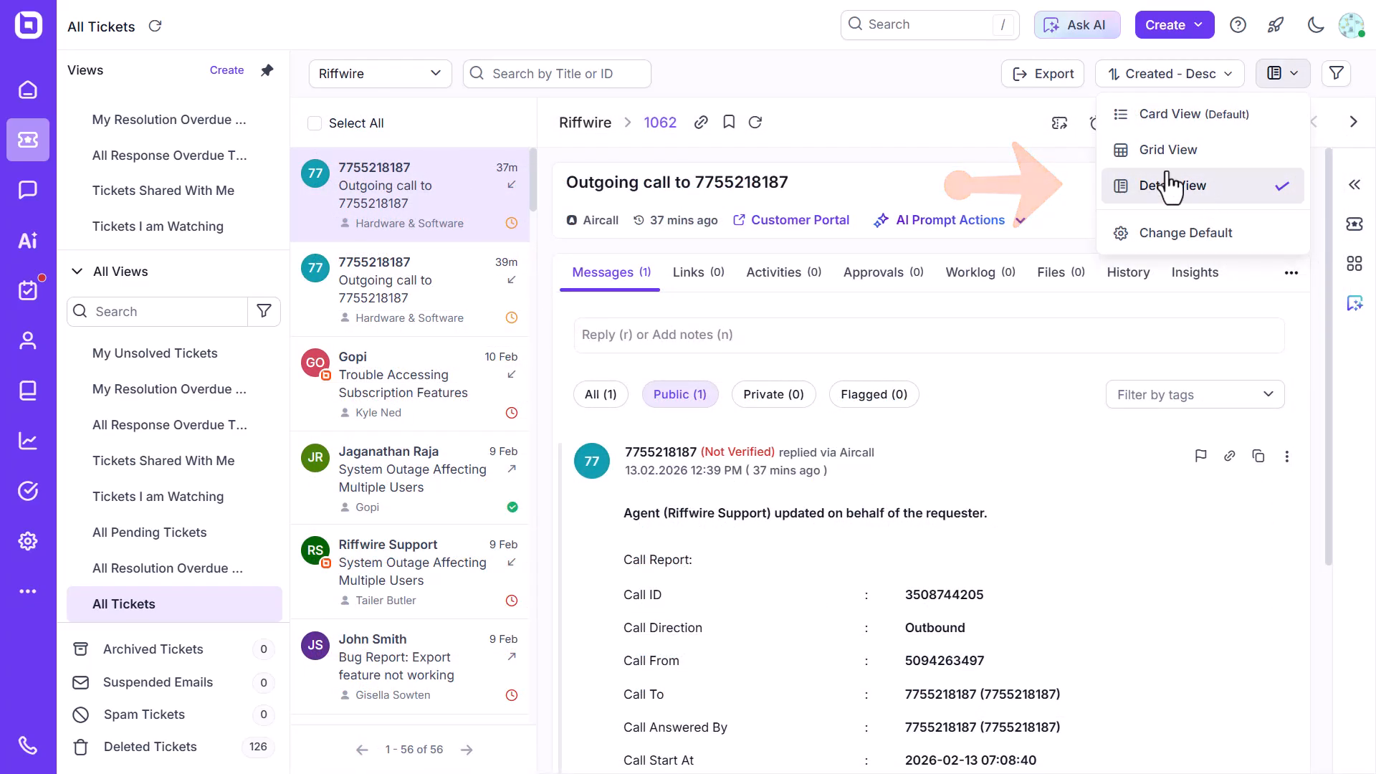
Switch the ticket list to Detail View, then expand and collapse the ticket properties panel.
{"action": "left_click", "coordinate": [1207, 189]}
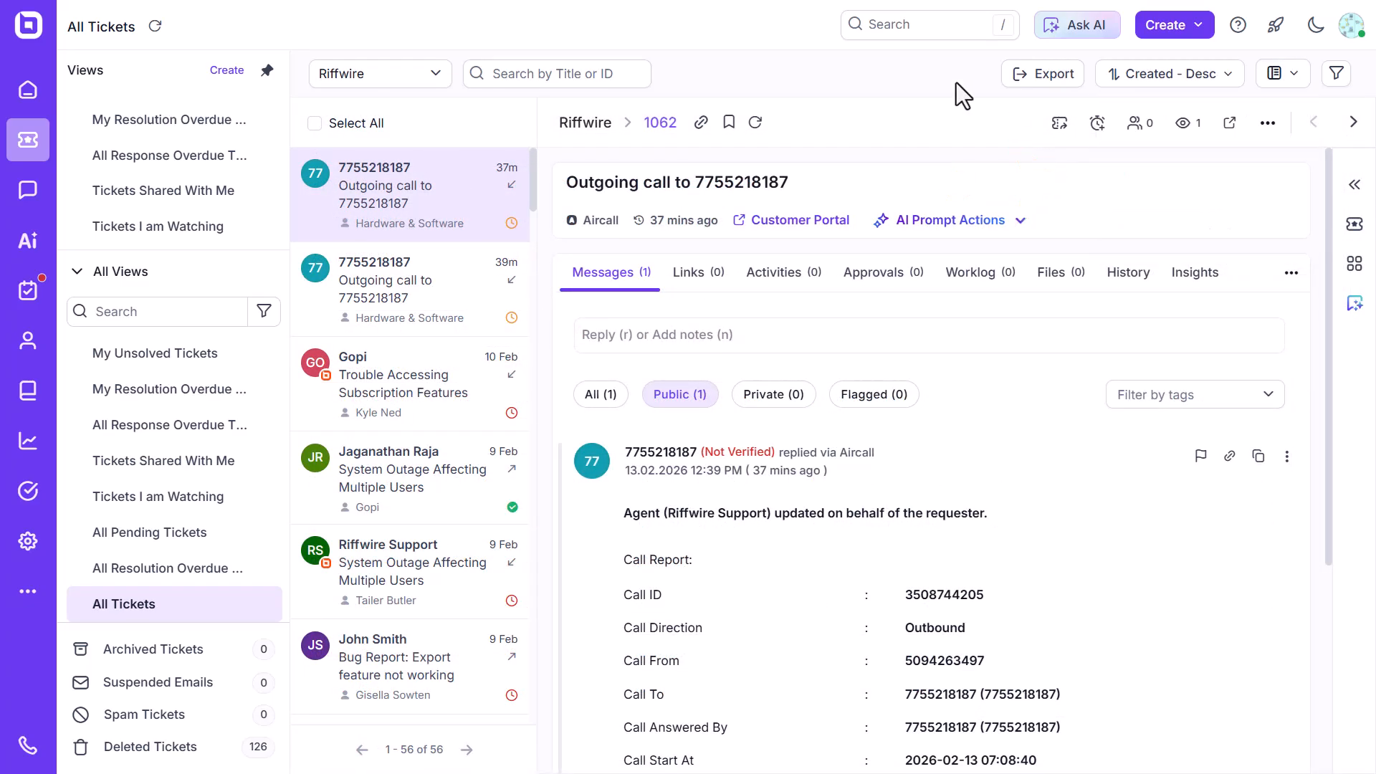
{"action": "left_click", "coordinate": [1354, 185]}
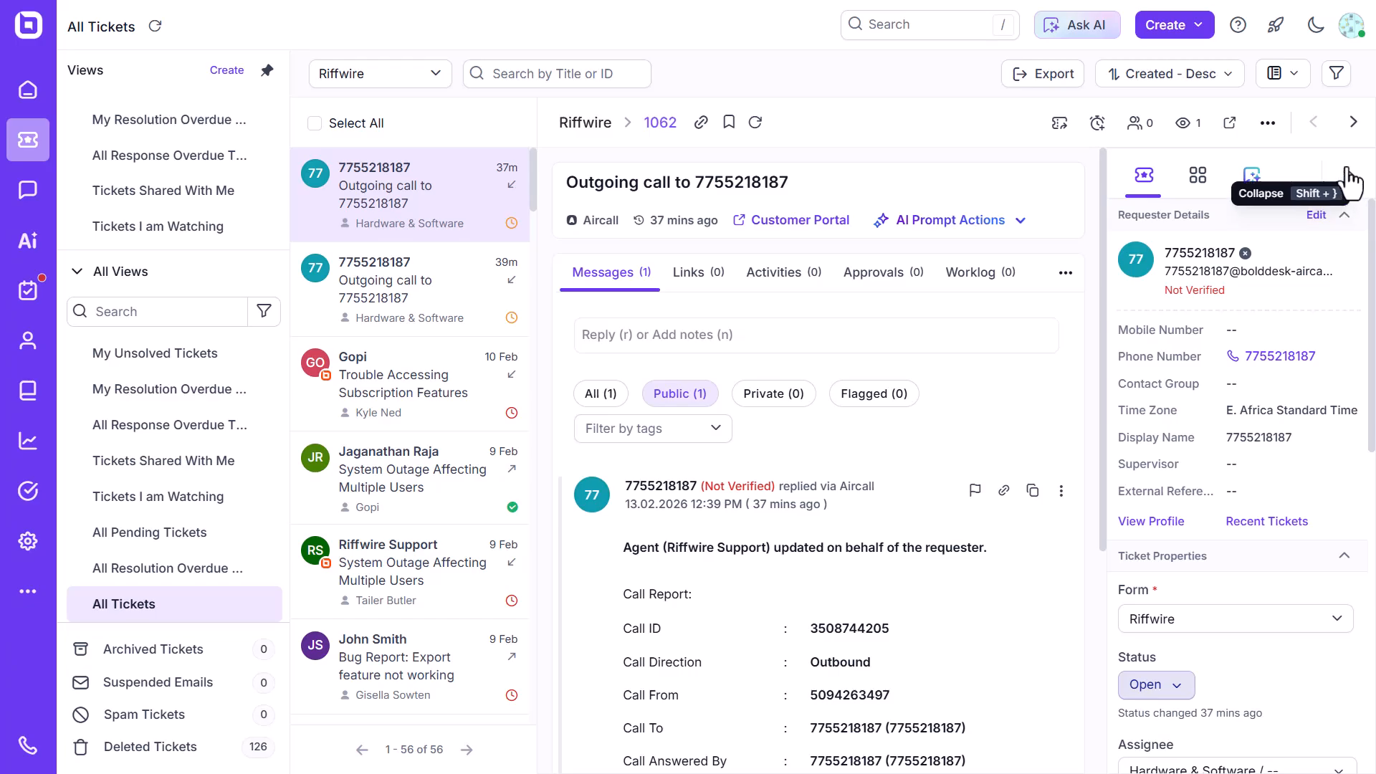
{"action": "left_click", "coordinate": [1346, 178]}
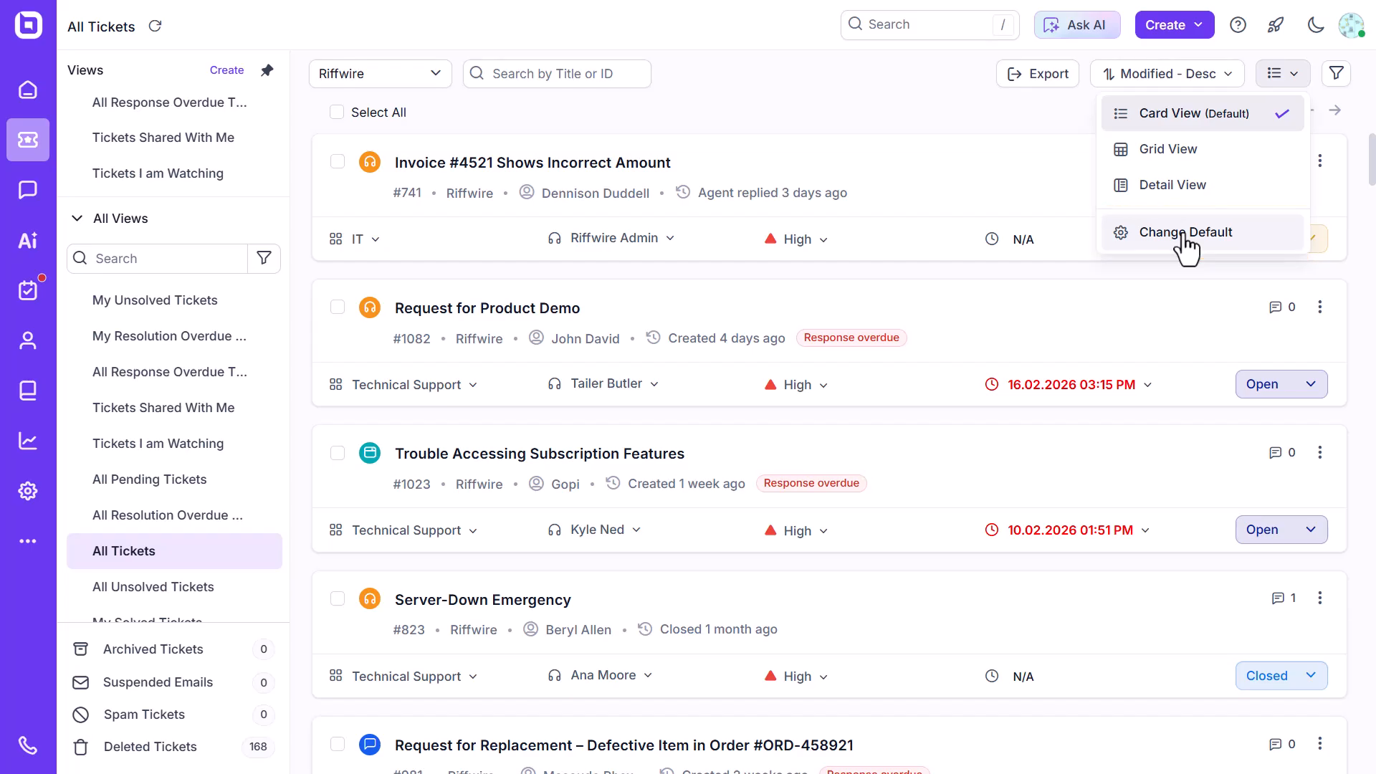
Open the default layout setting and review the Ticket Layout View options in personal settings.
{"action": "left_click", "coordinate": [1186, 232]}
{"action": "left_click", "coordinate": [611, 448]}
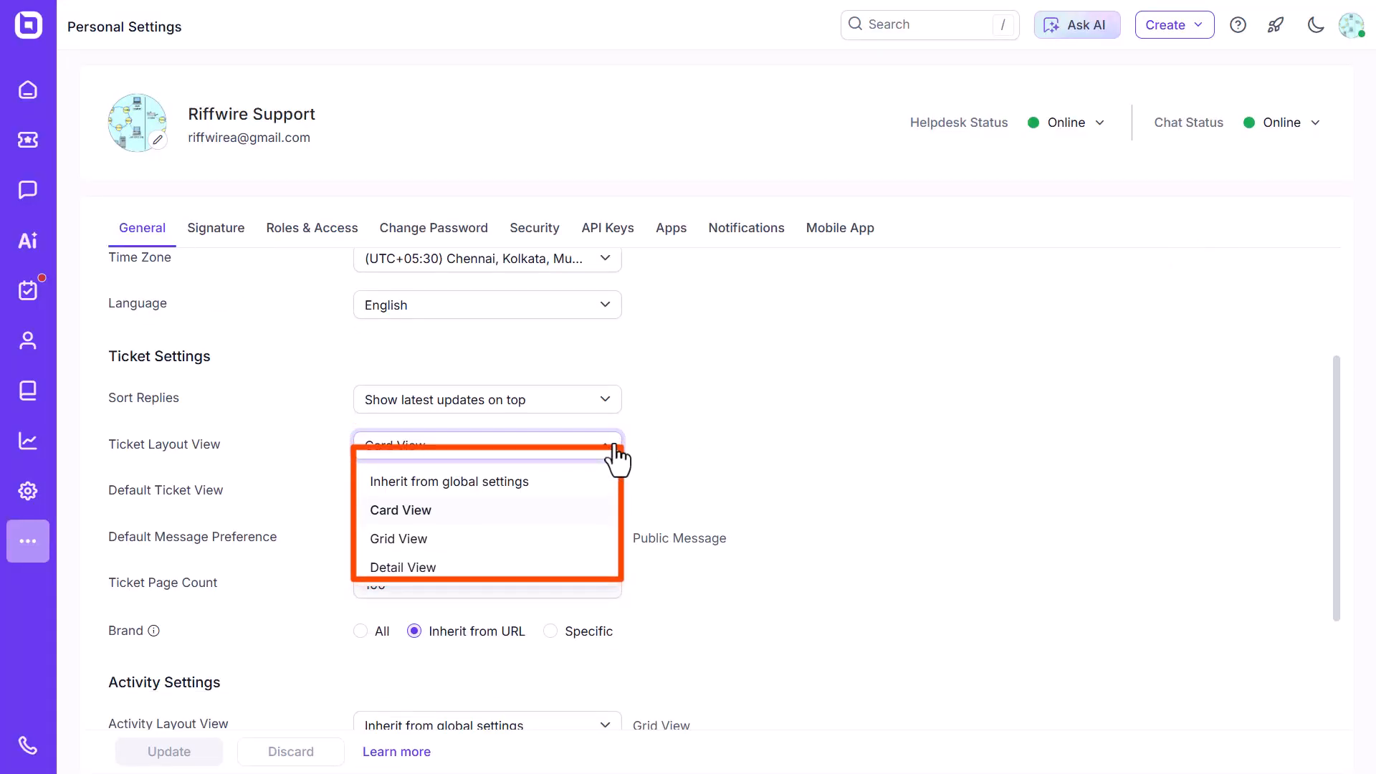
Open the Agent Portal settings in the admin center and go to its Tickets section.
{"action": "left_click", "coordinate": [28, 491]}
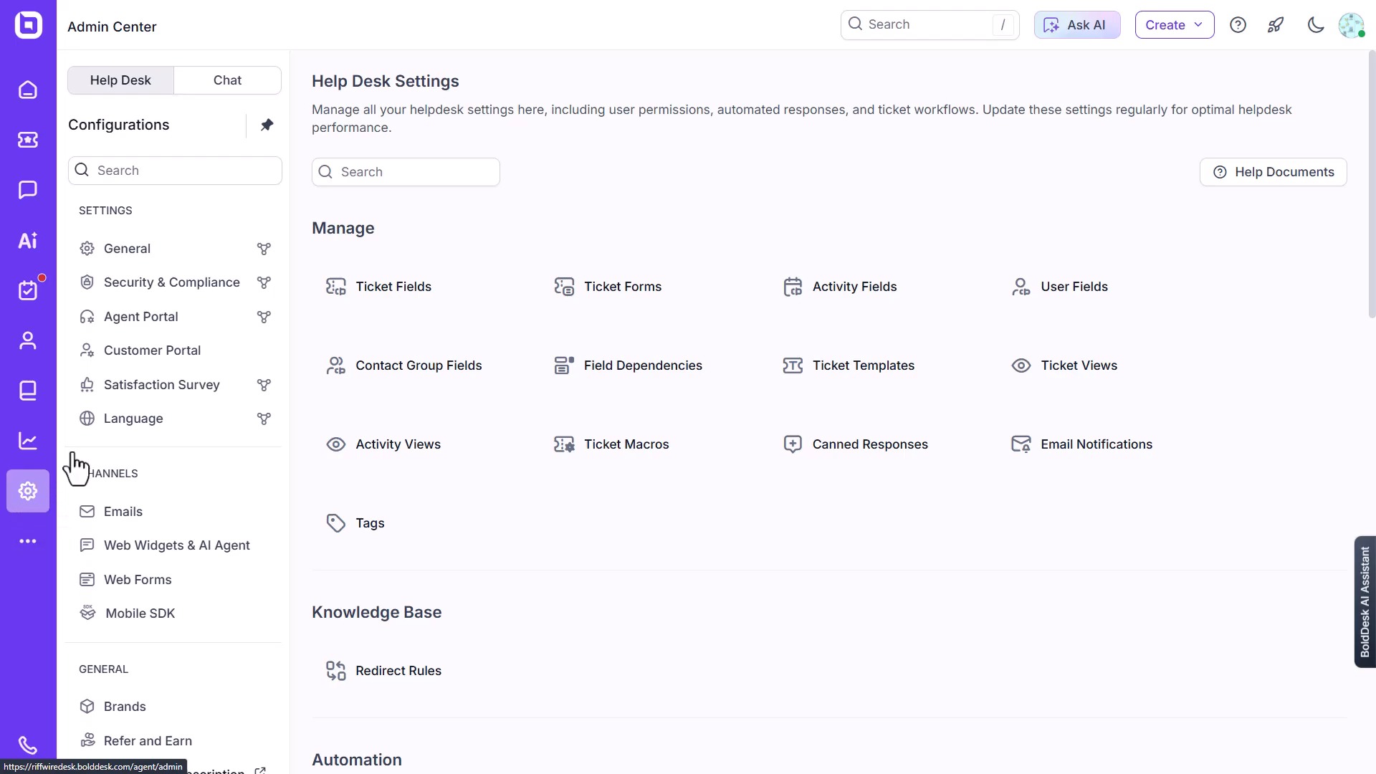
{"action": "left_click", "coordinate": [171, 323]}
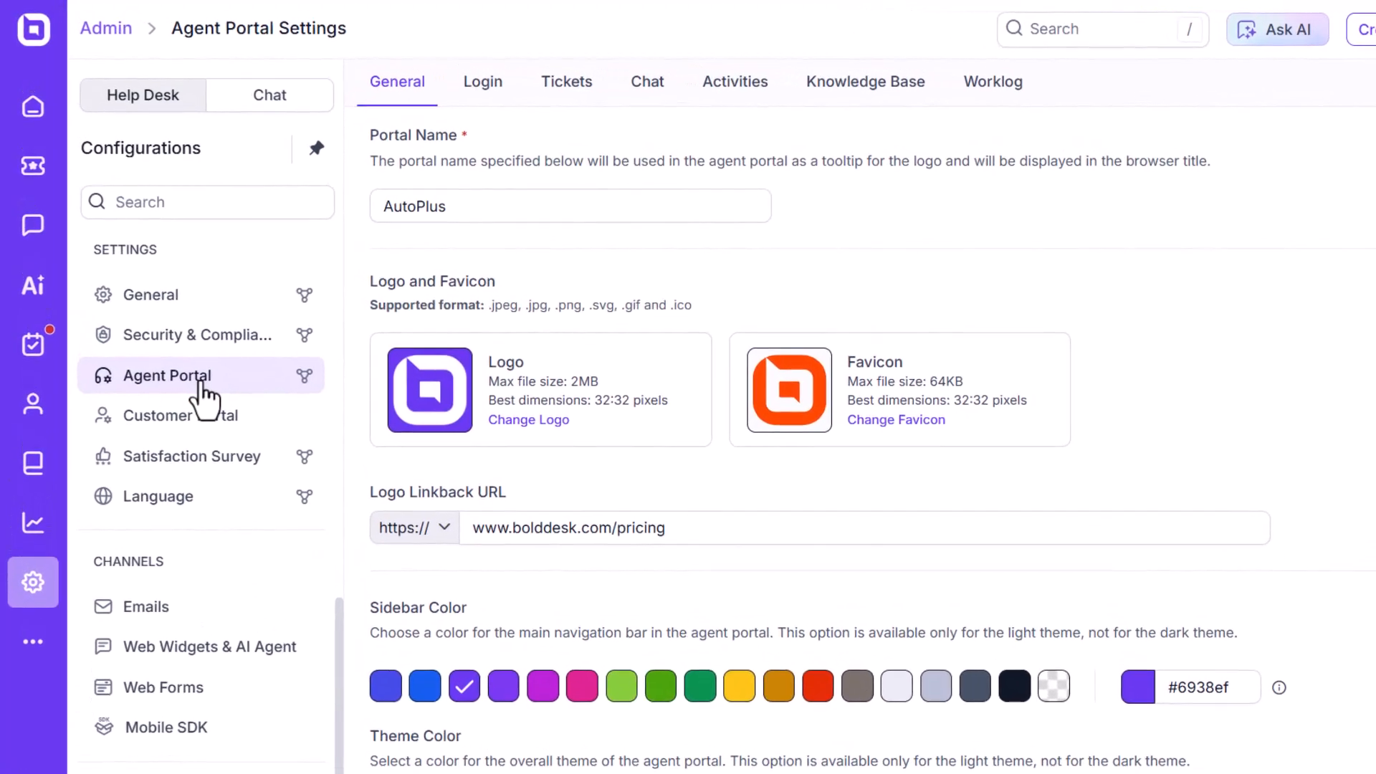
{"action": "left_click", "coordinate": [589, 93]}
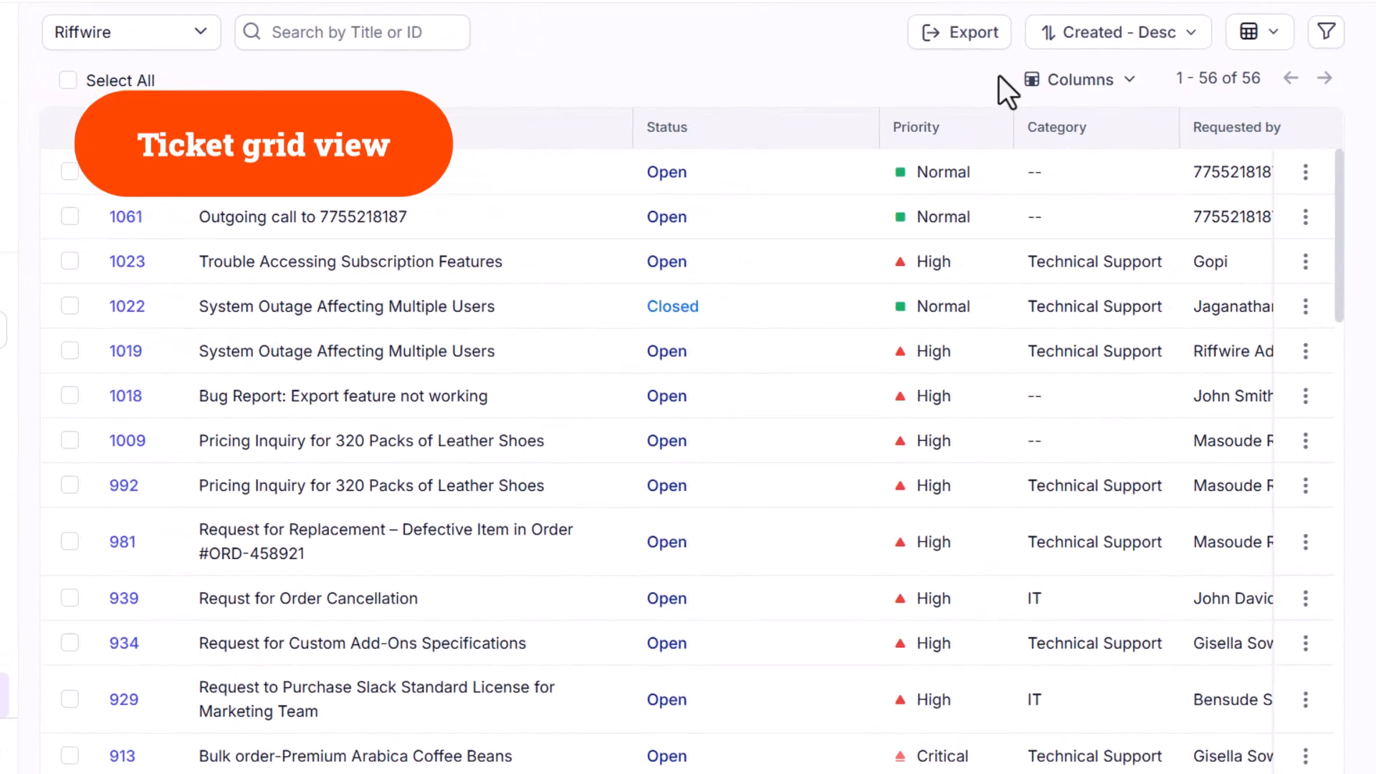
Add the Approval Approved Count and Approval Pending Count columns to the grid and remove Group and Response Due.
{"action": "left_click", "coordinate": [1050, 85]}
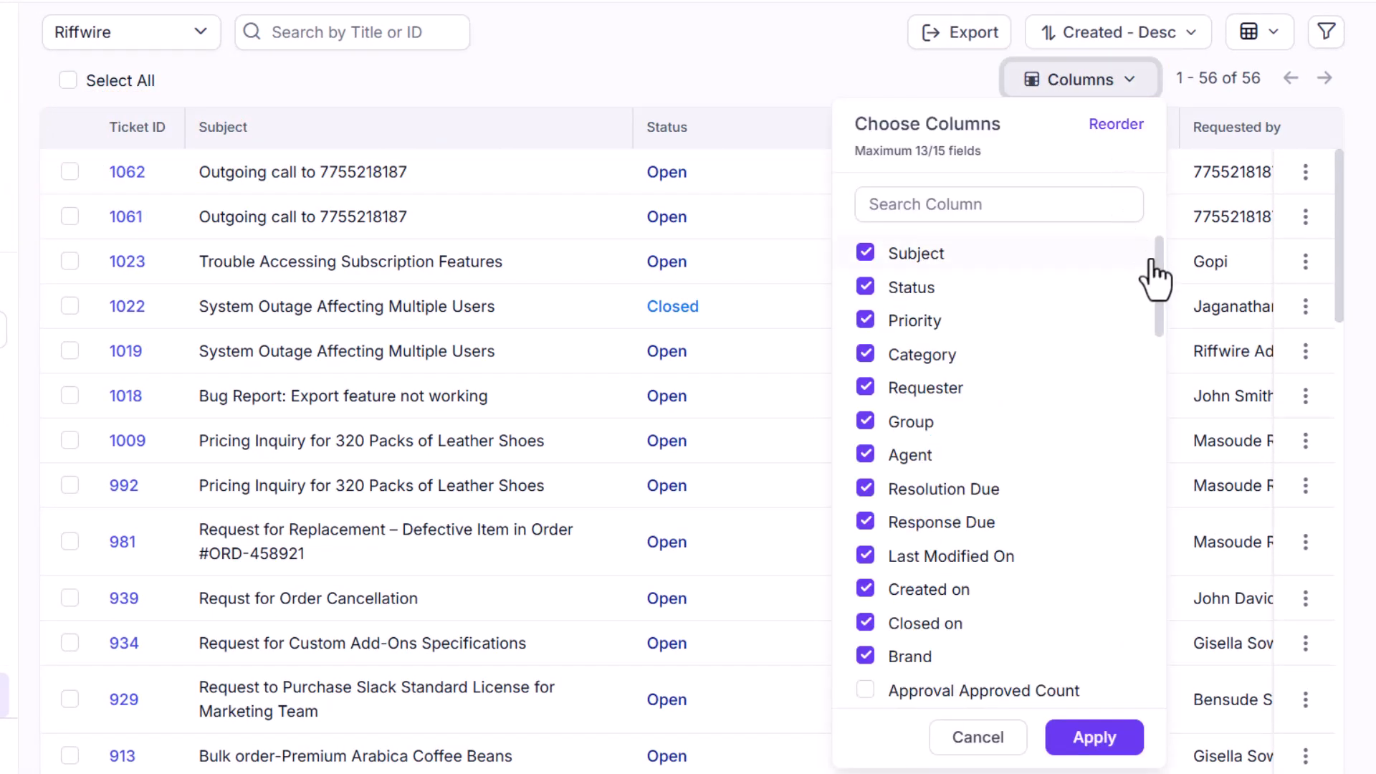
{"action": "left_click_drag", "start_coordinate": [1156, 268], "coordinate": [1160, 291]}
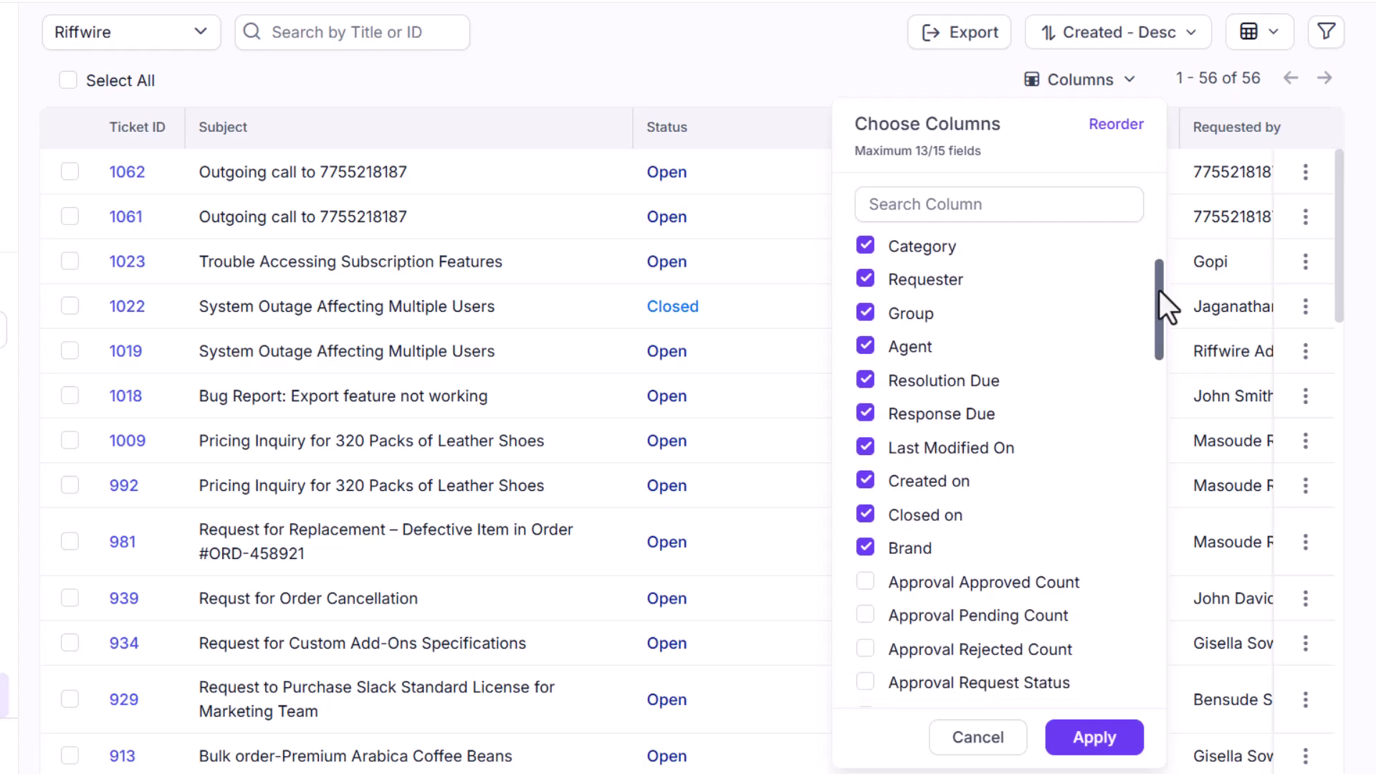
{"action": "left_click", "coordinate": [865, 582]}
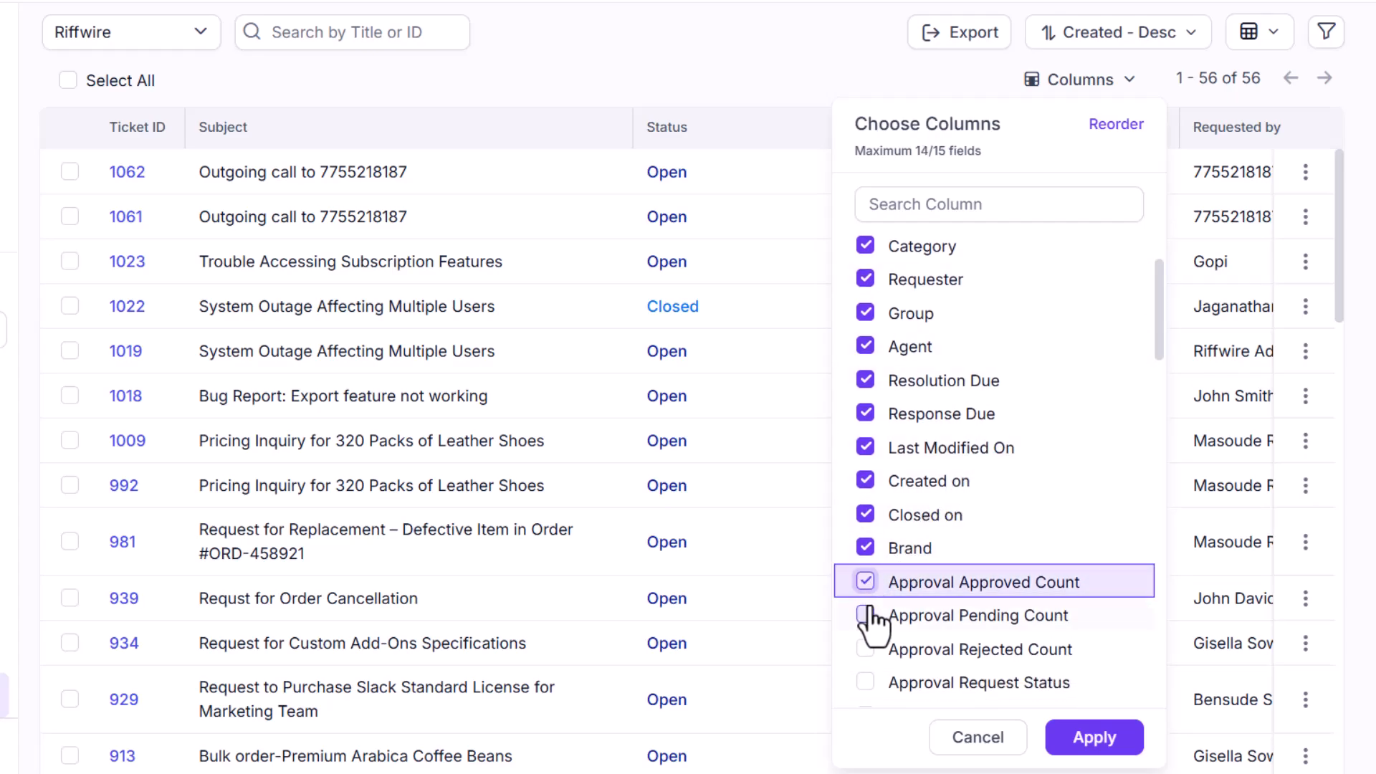
{"action": "left_click", "coordinate": [866, 615]}
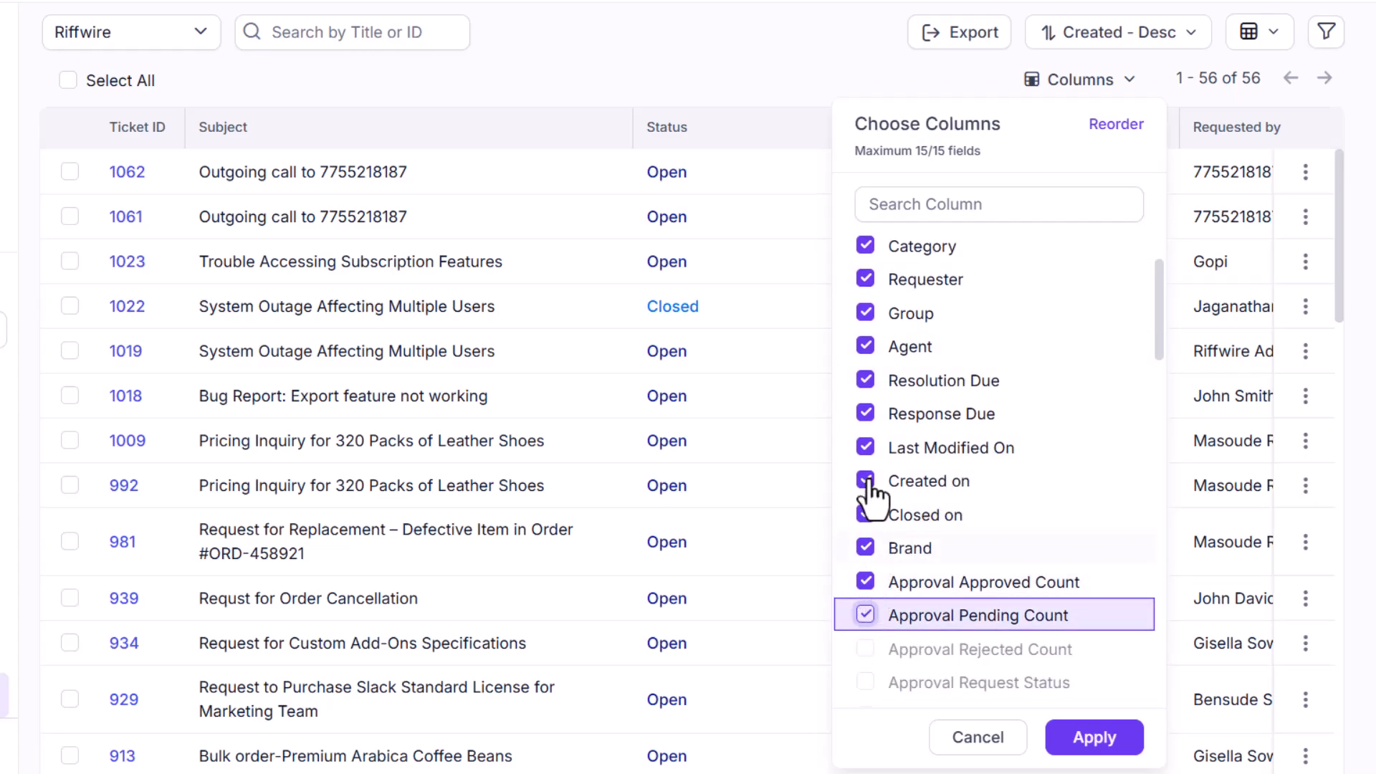
{"action": "left_click", "coordinate": [866, 313]}
{"action": "left_click", "coordinate": [866, 414]}
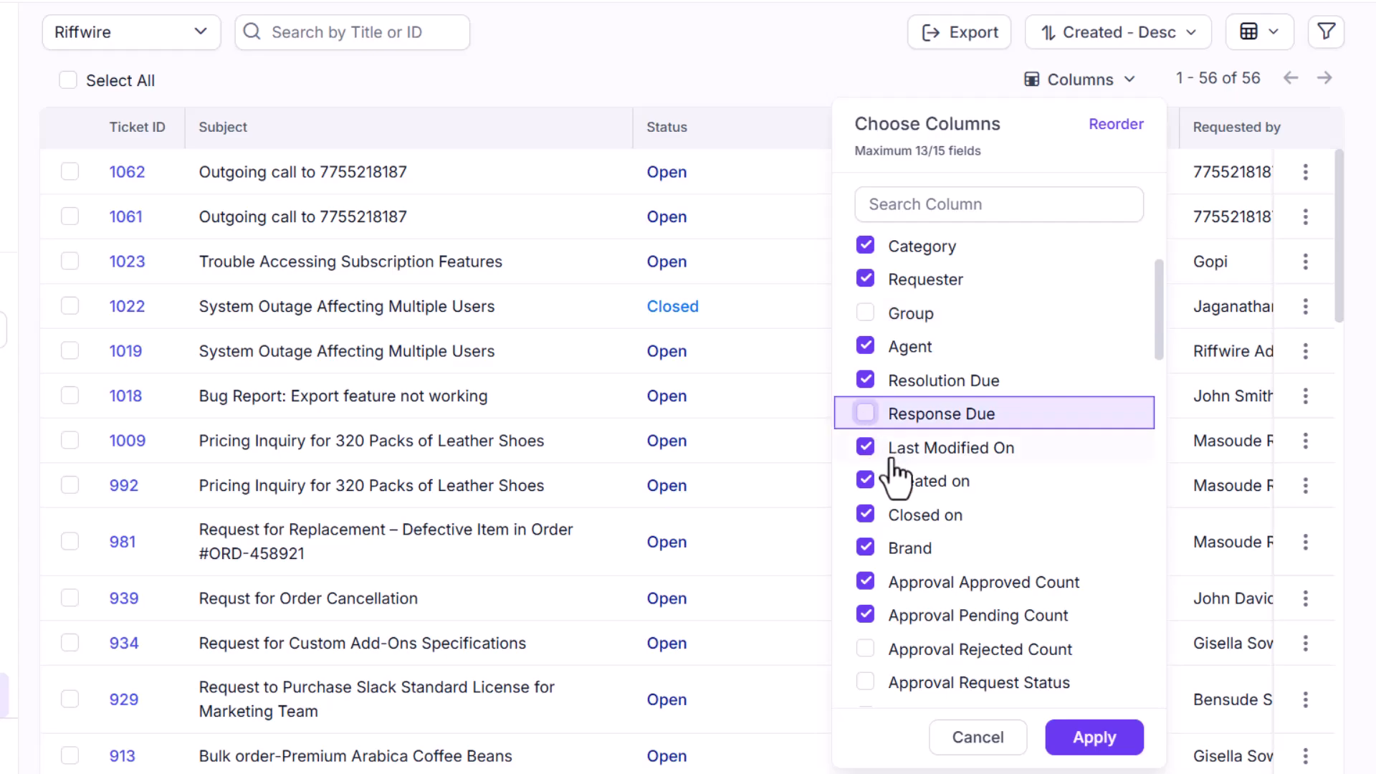
Reorder the grid columns, moving Priority above Status and Brand below Requester, and apply the changes.
{"action": "left_click", "coordinate": [1100, 129]}
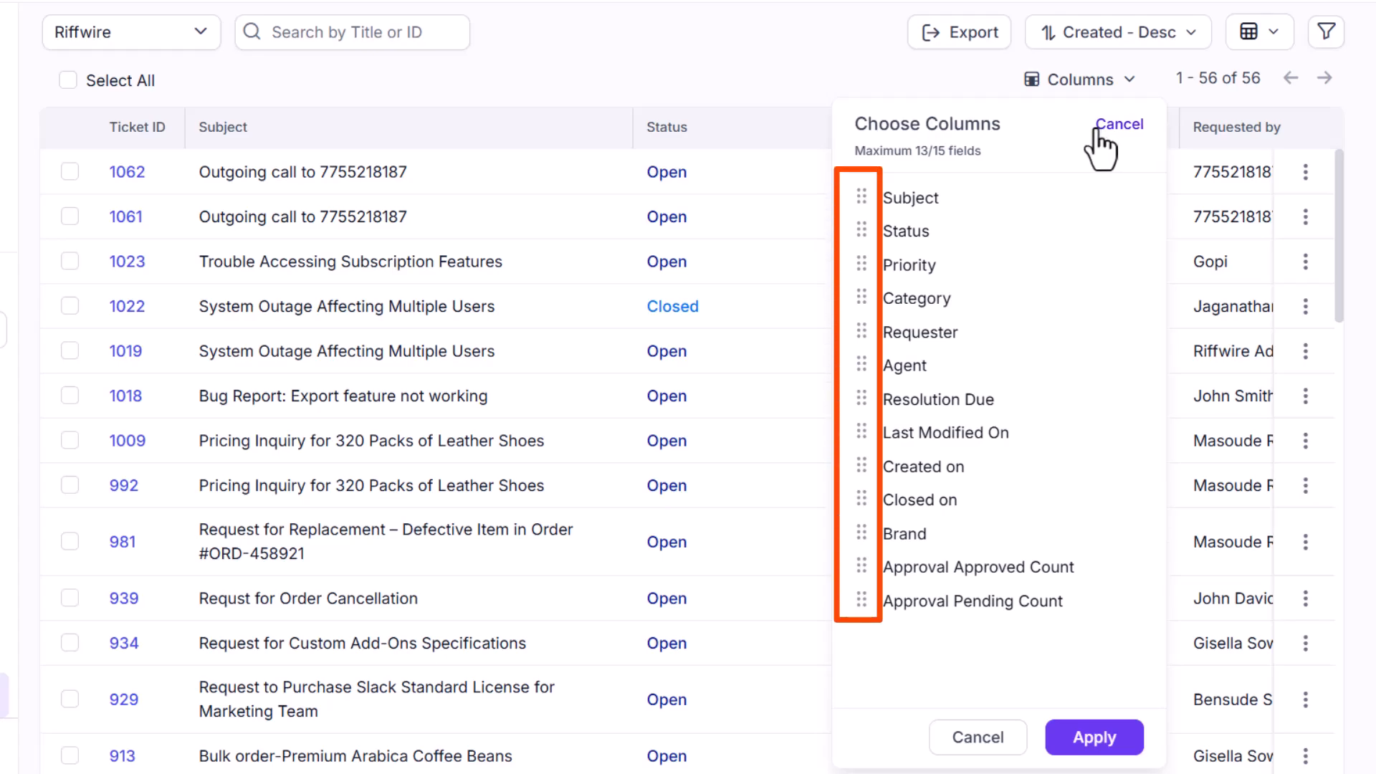
{"action": "left_click_drag", "start_coordinate": [862, 262], "coordinate": [862, 242]}
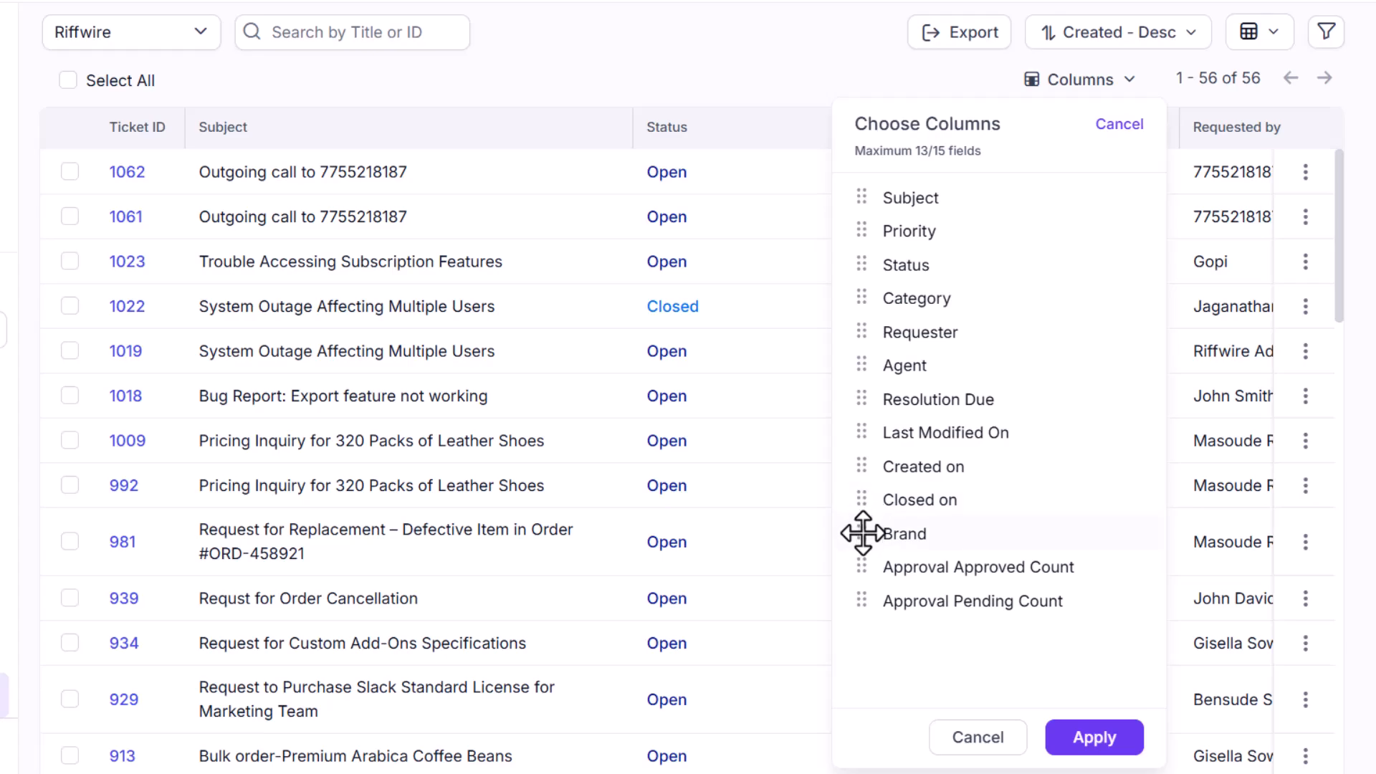
{"action": "left_click_drag", "start_coordinate": [862, 532], "coordinate": [860, 362]}
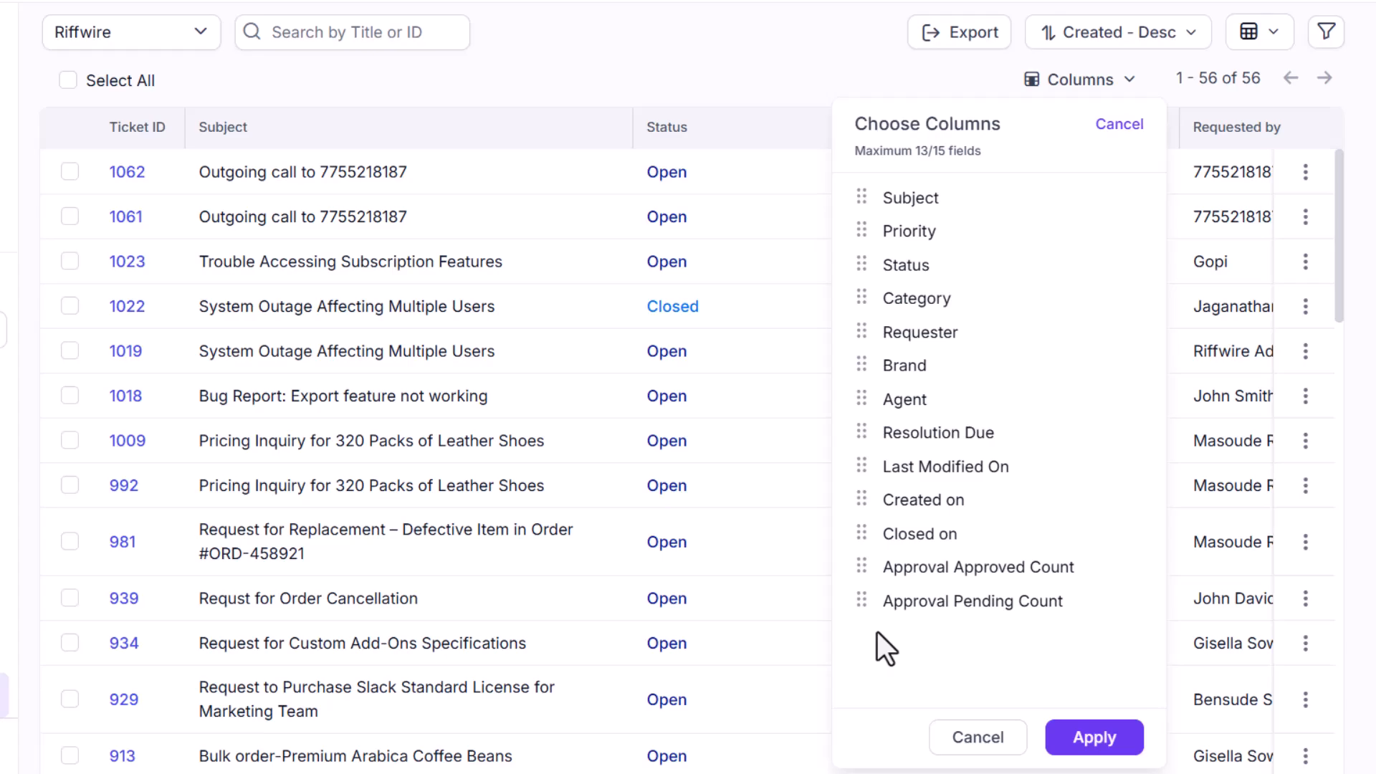
{"action": "left_click", "coordinate": [1079, 745]}
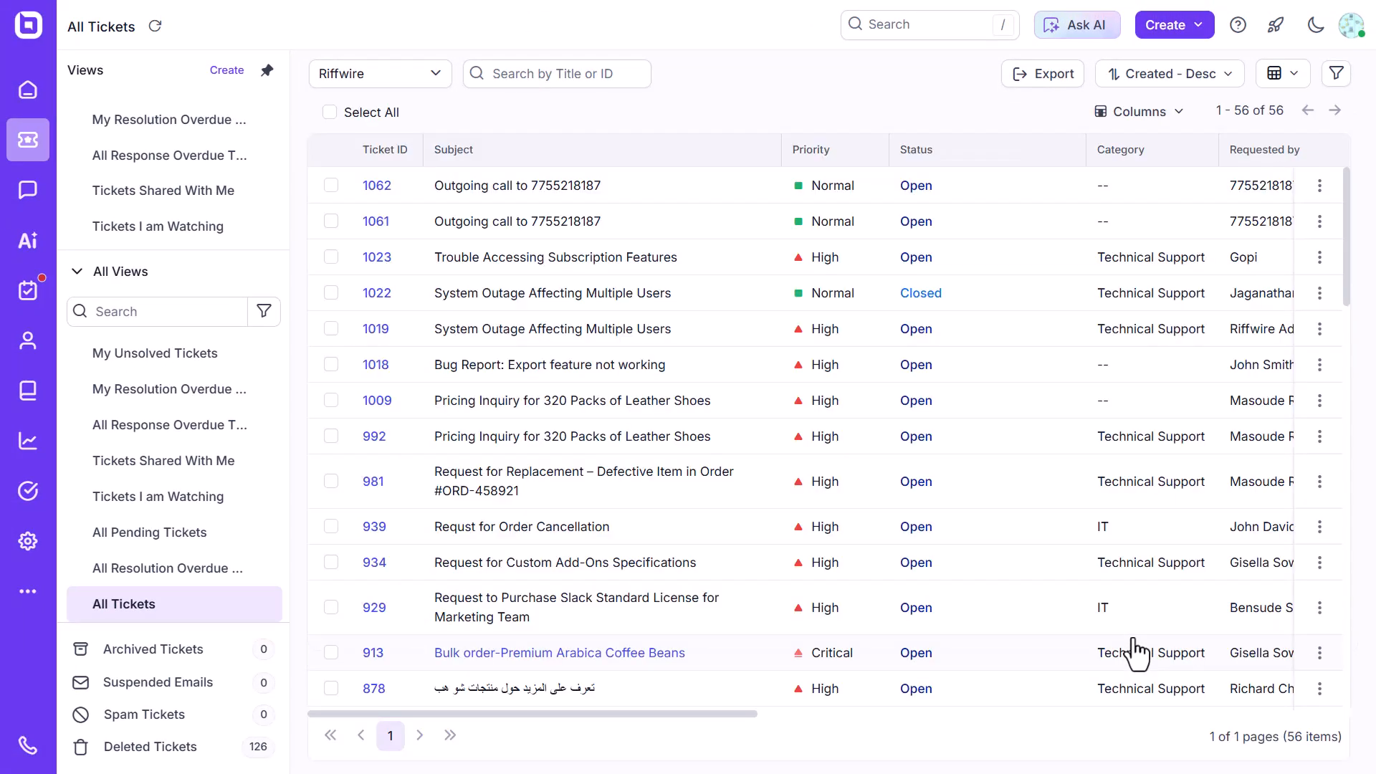
Reset the grid columns to their default selection and order.
{"action": "left_click_drag", "start_coordinate": [753, 714], "coordinate": [1320, 683]}
{"action": "left_click", "coordinate": [1147, 109]}
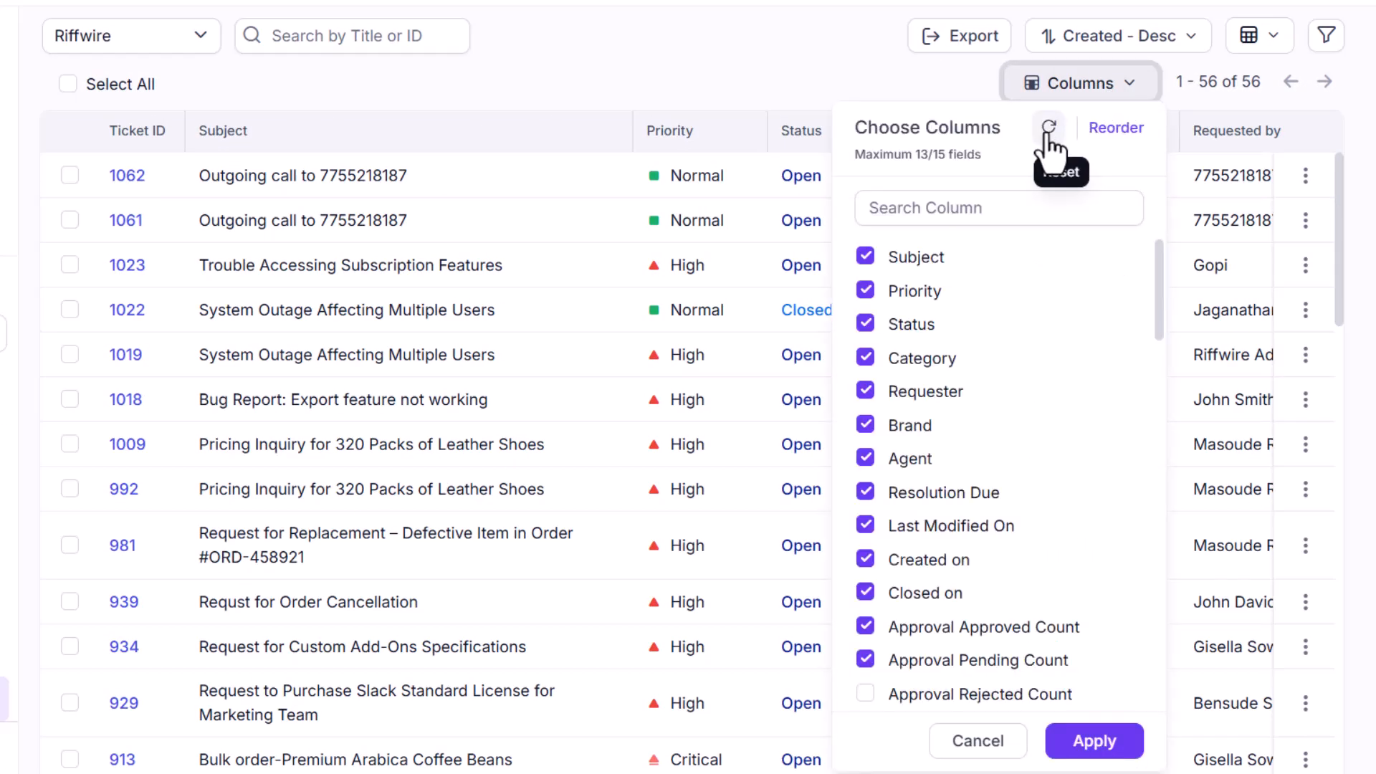
{"action": "left_click", "coordinate": [1046, 138]}
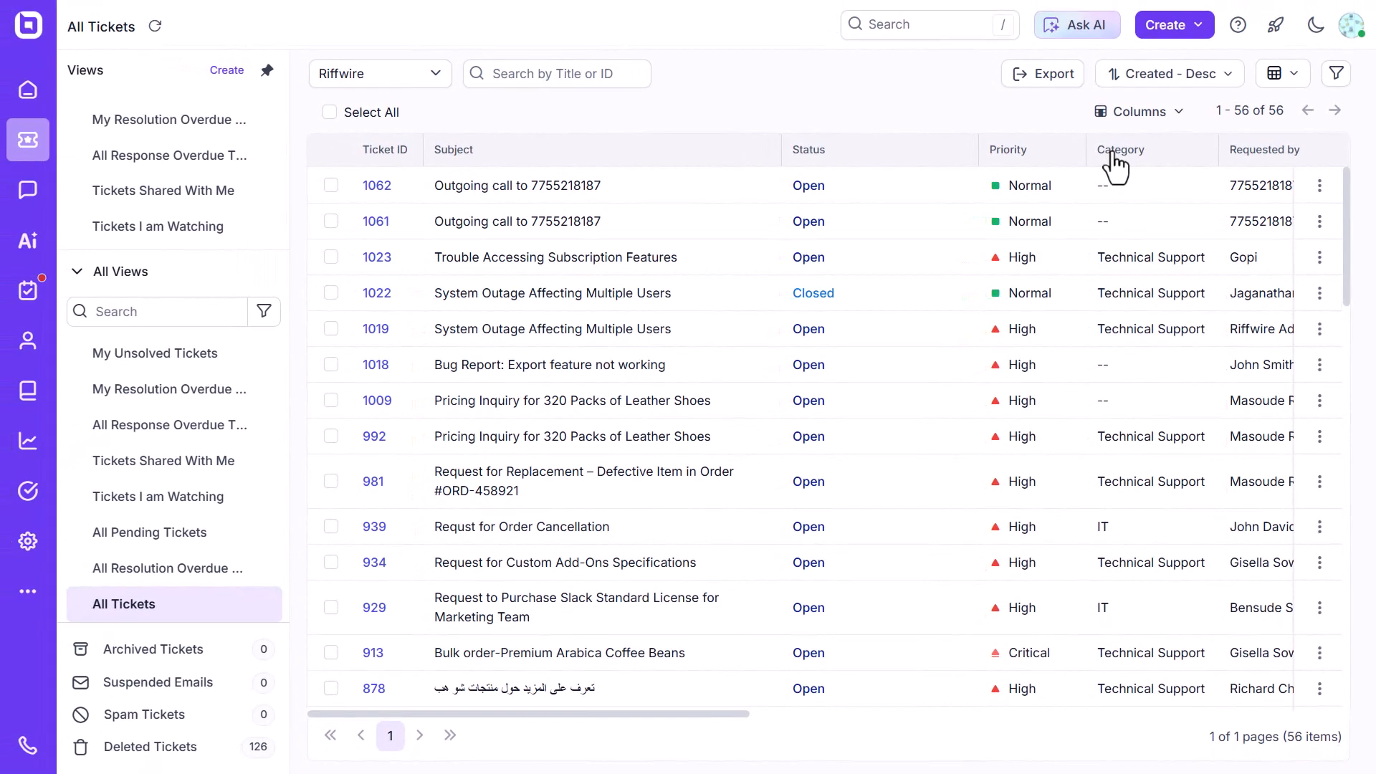
{"action": "left_click", "coordinate": [1130, 115]}
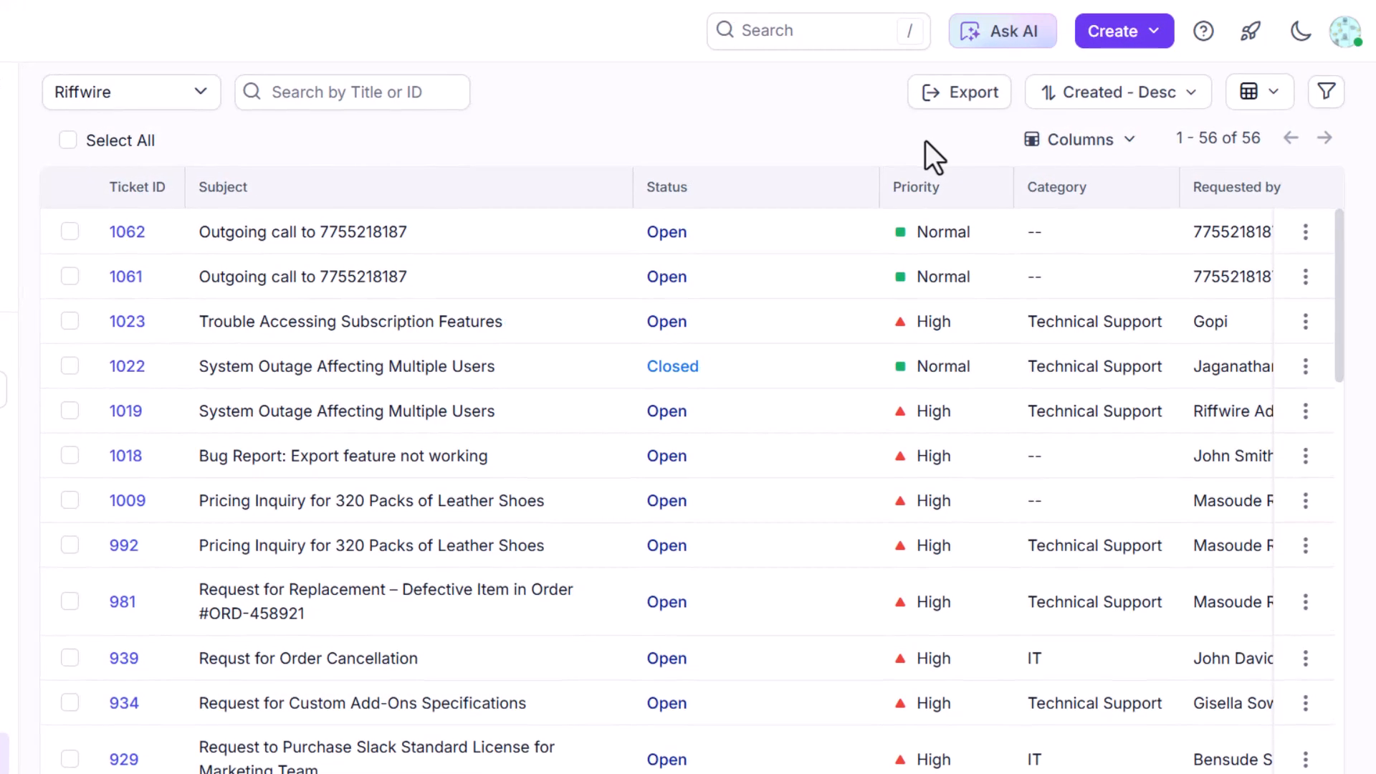
Sort the ticket list by Priority in ascending order.
{"action": "left_click", "coordinate": [1063, 105]}
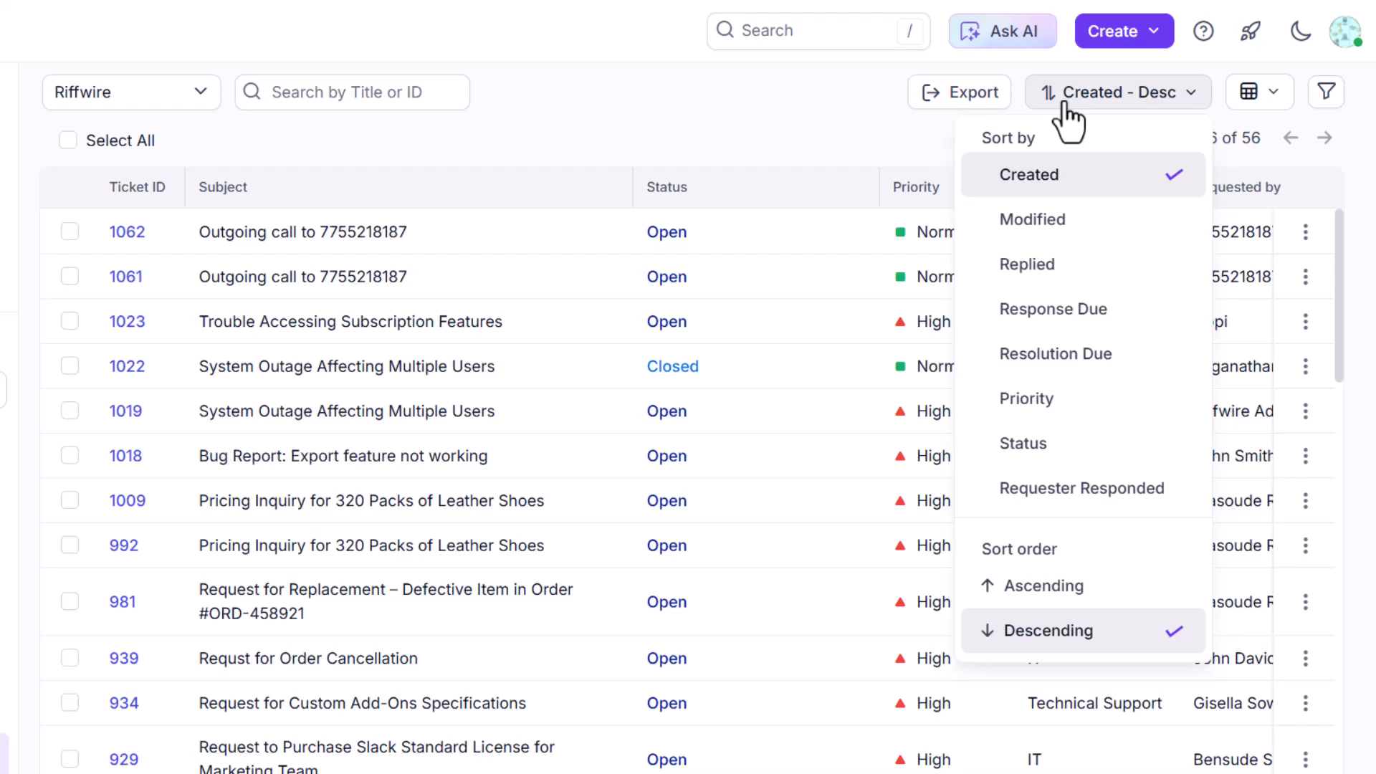
{"action": "left_click", "coordinate": [1047, 410]}
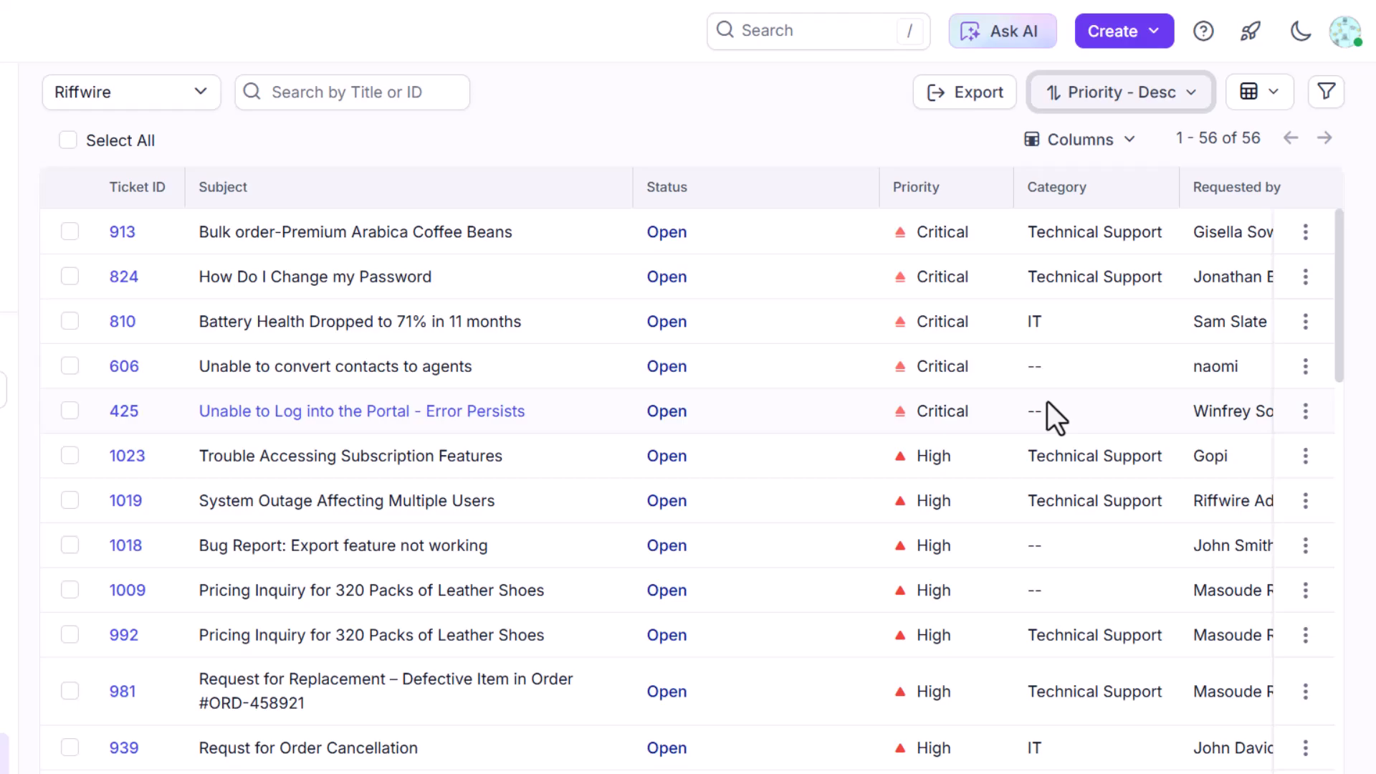
{"action": "left_click", "coordinate": [1088, 100]}
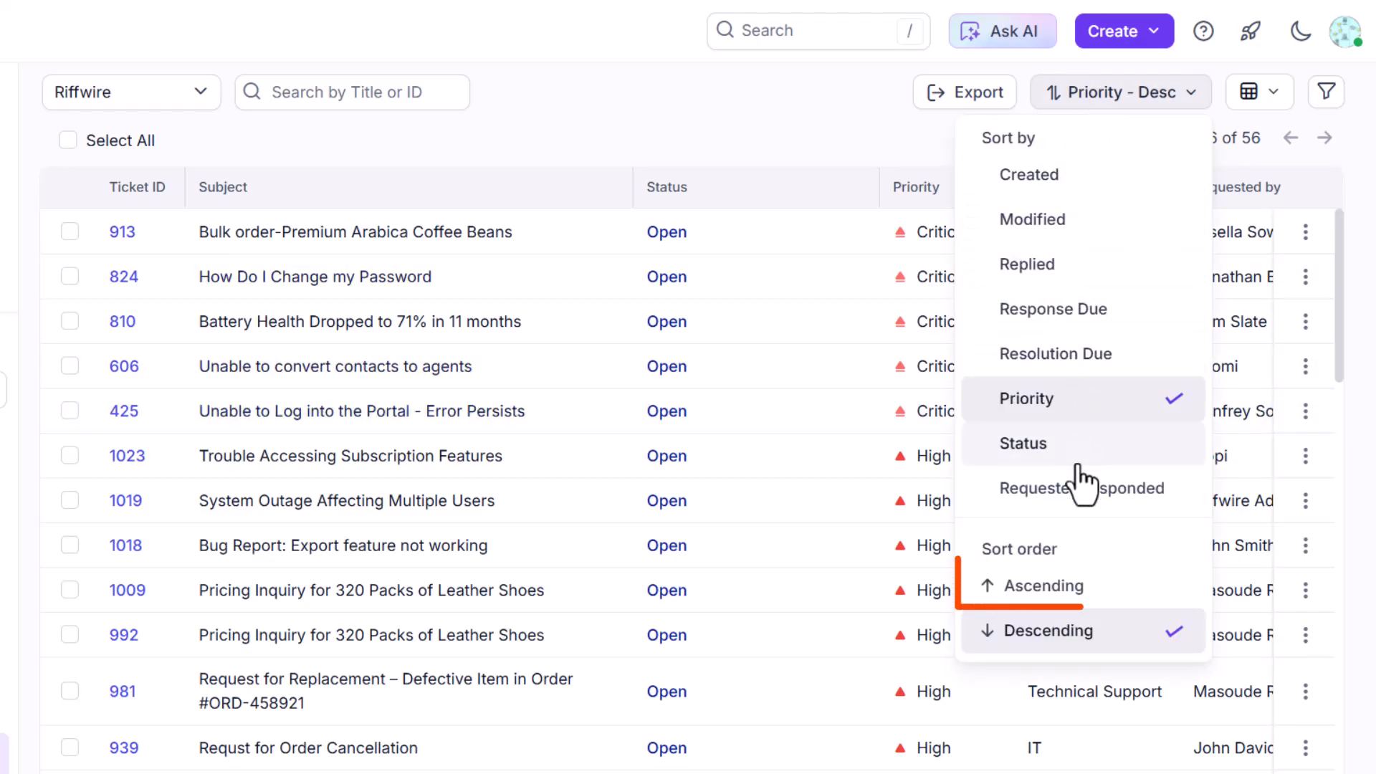
{"action": "left_click", "coordinate": [1002, 577]}
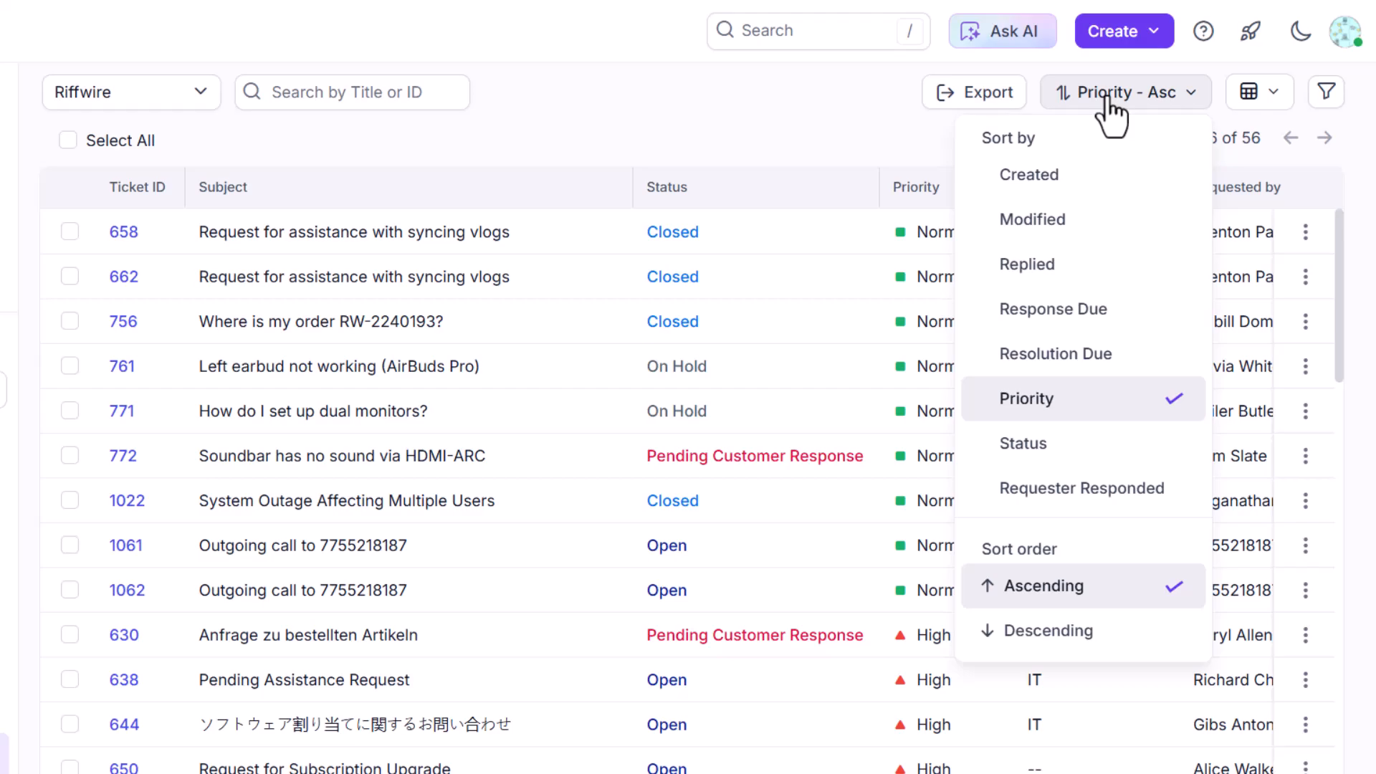
{"action": "left_click", "coordinate": [1108, 96]}
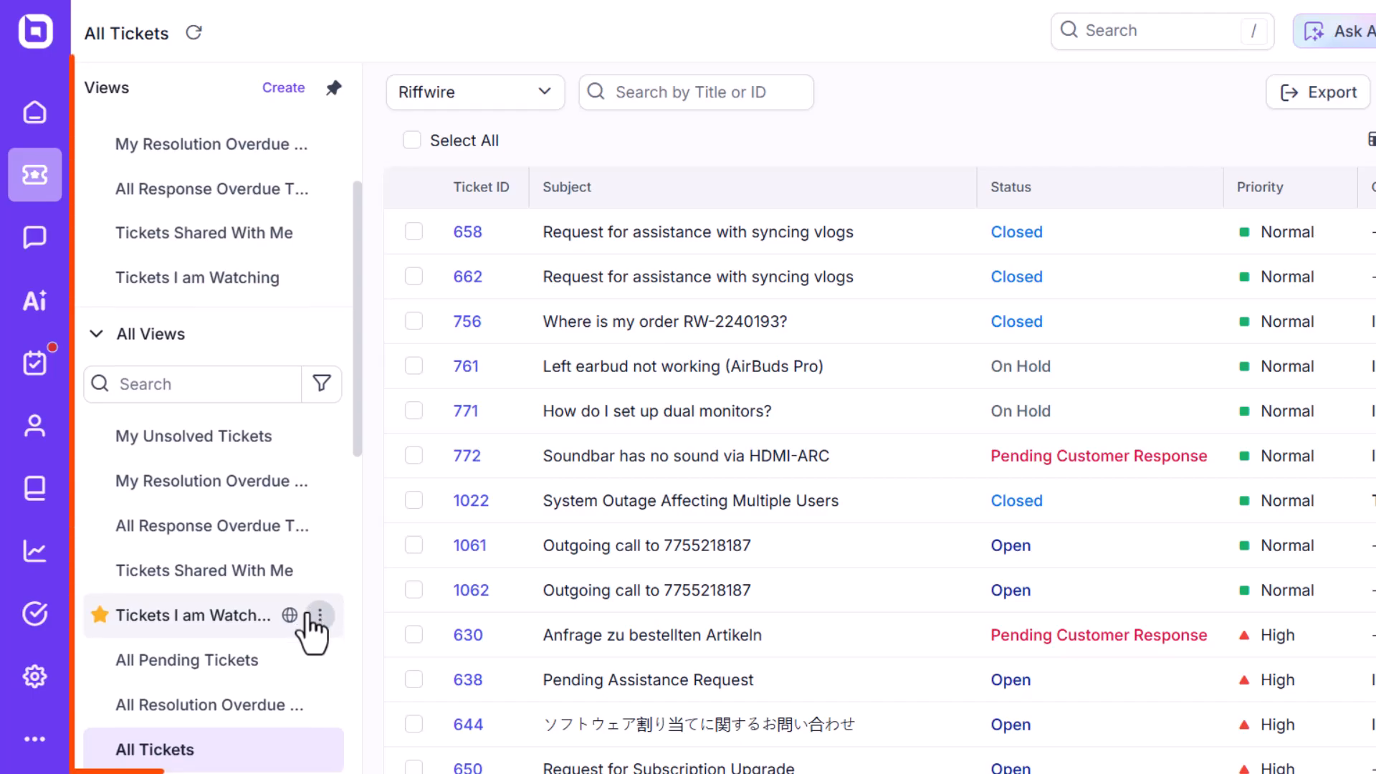
Edit the All Tickets view settings and set its Ticket Sorting to Modified - Desc.
{"action": "scroll", "coordinate": [316, 627], "scroll_direction": "down", "scroll_amount": 3}
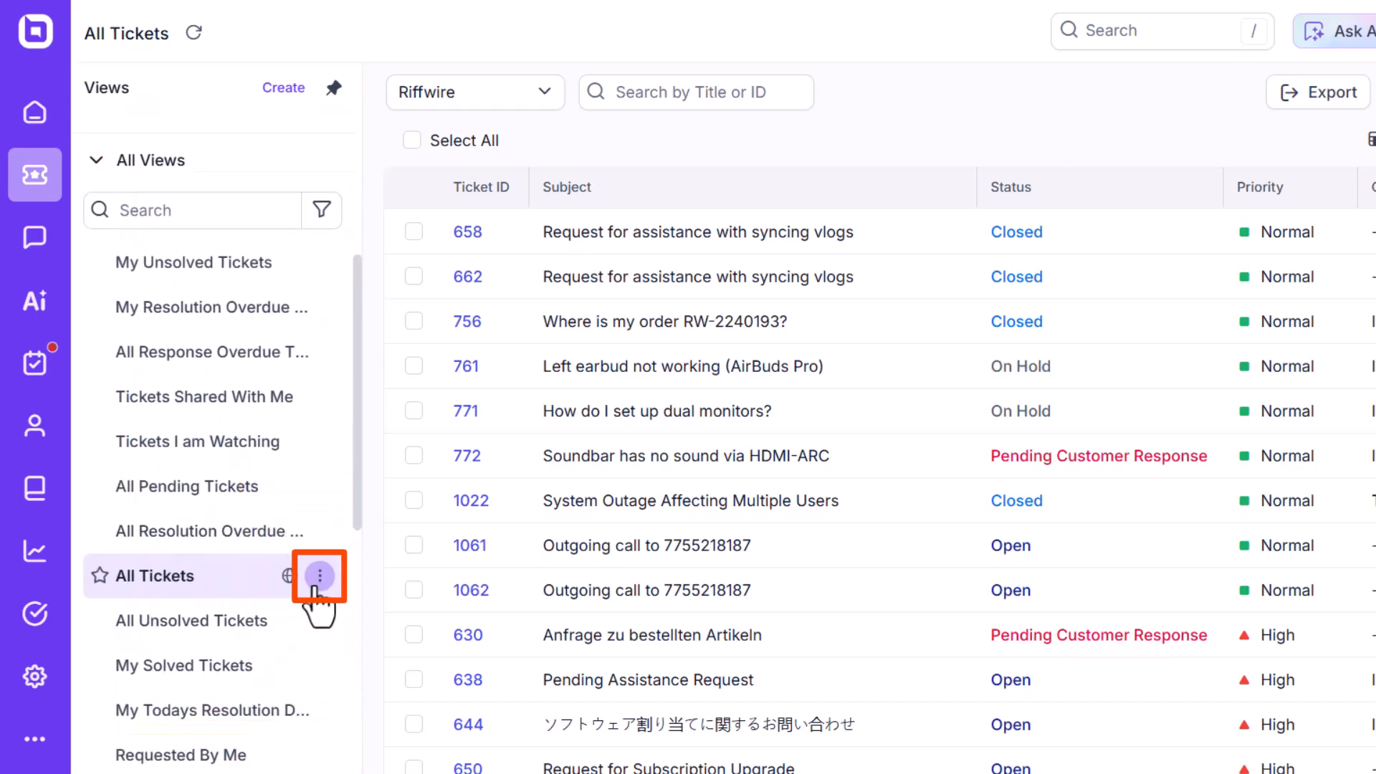
{"action": "left_click", "coordinate": [320, 576]}
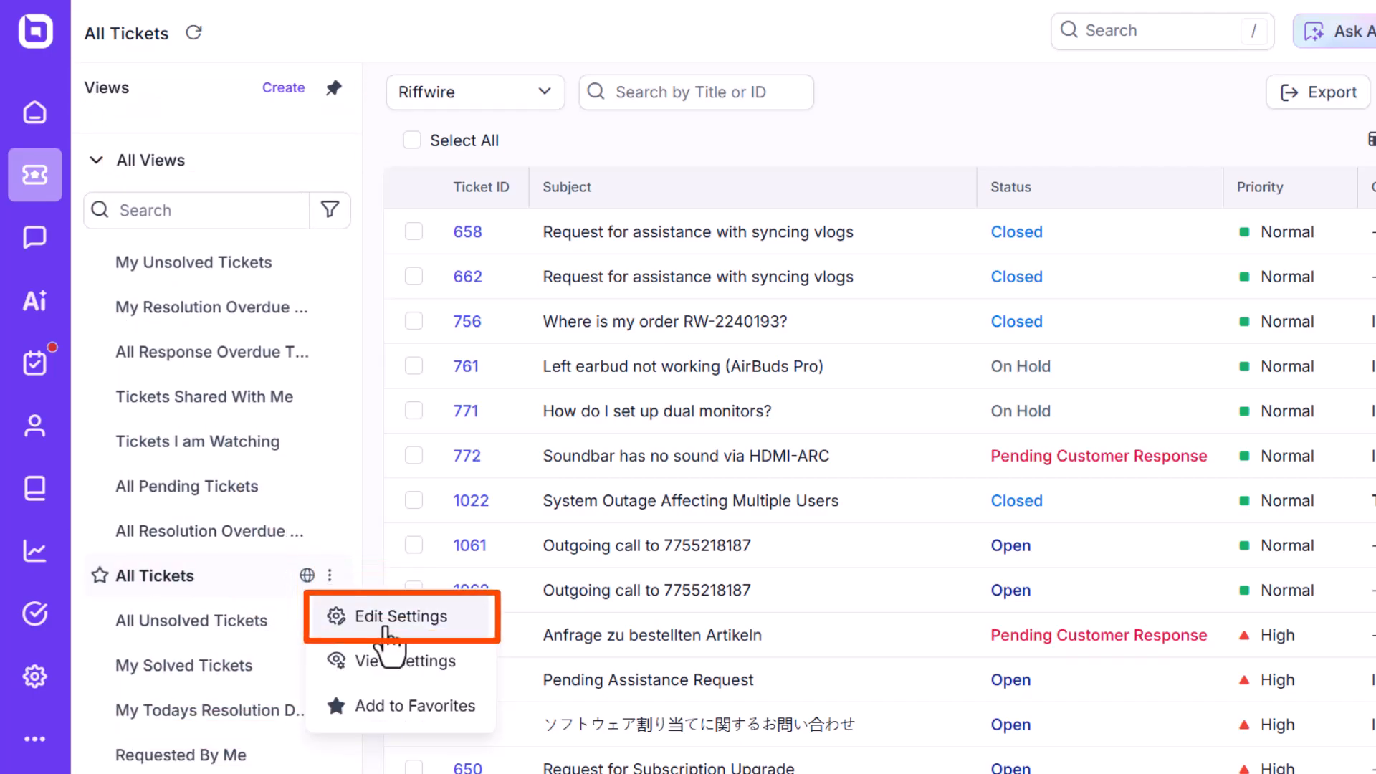
{"action": "left_click", "coordinate": [387, 616]}
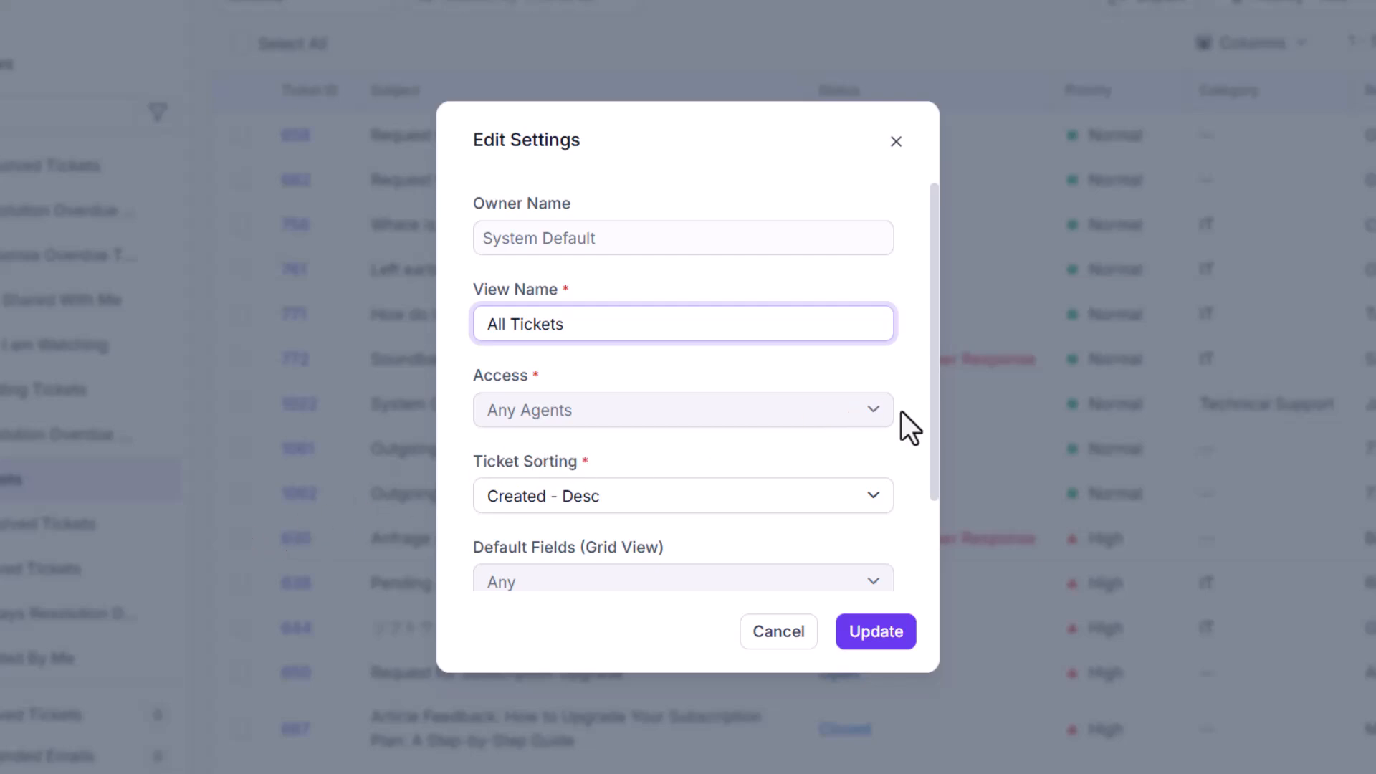
{"action": "scroll", "coordinate": [902, 411], "scroll_direction": "down", "scroll_amount": 2}
{"action": "left_click", "coordinate": [774, 384]}
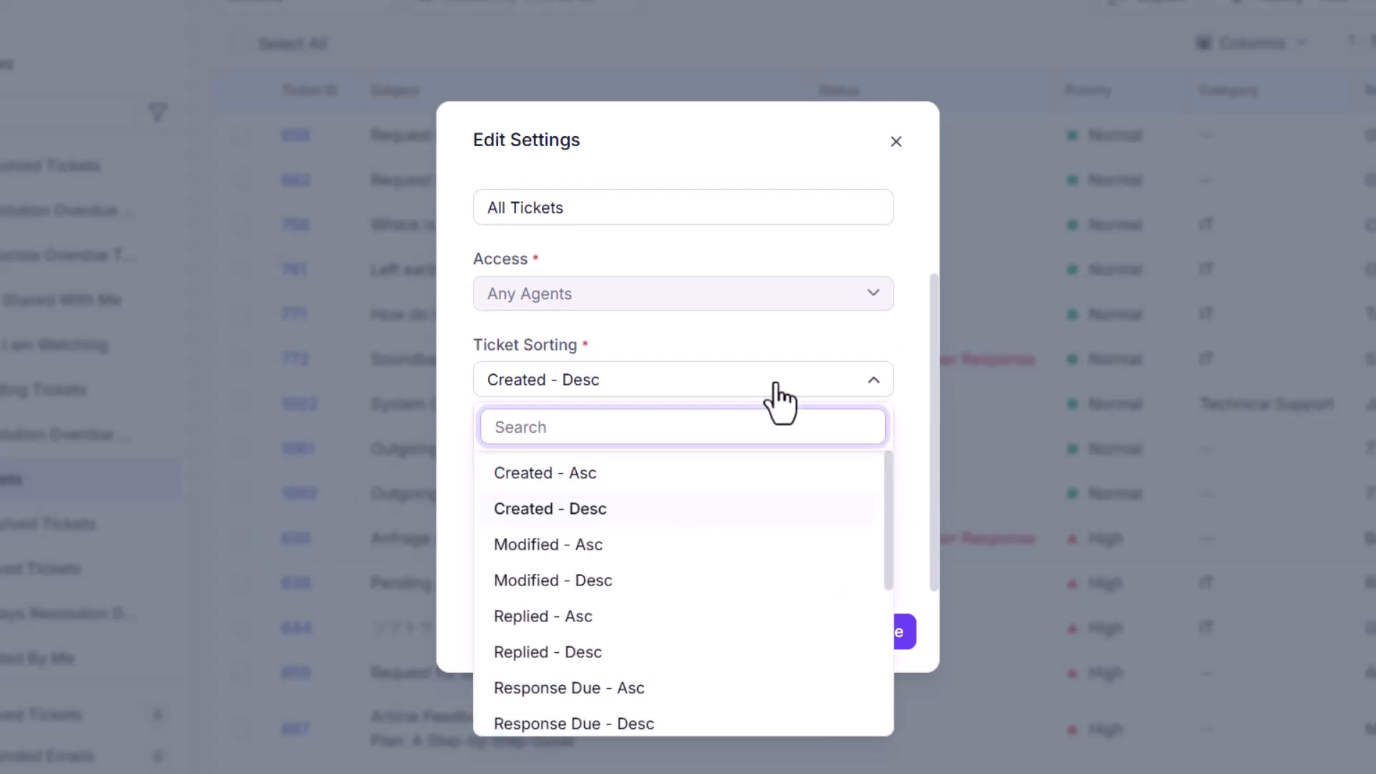
{"action": "left_click", "coordinate": [670, 580]}
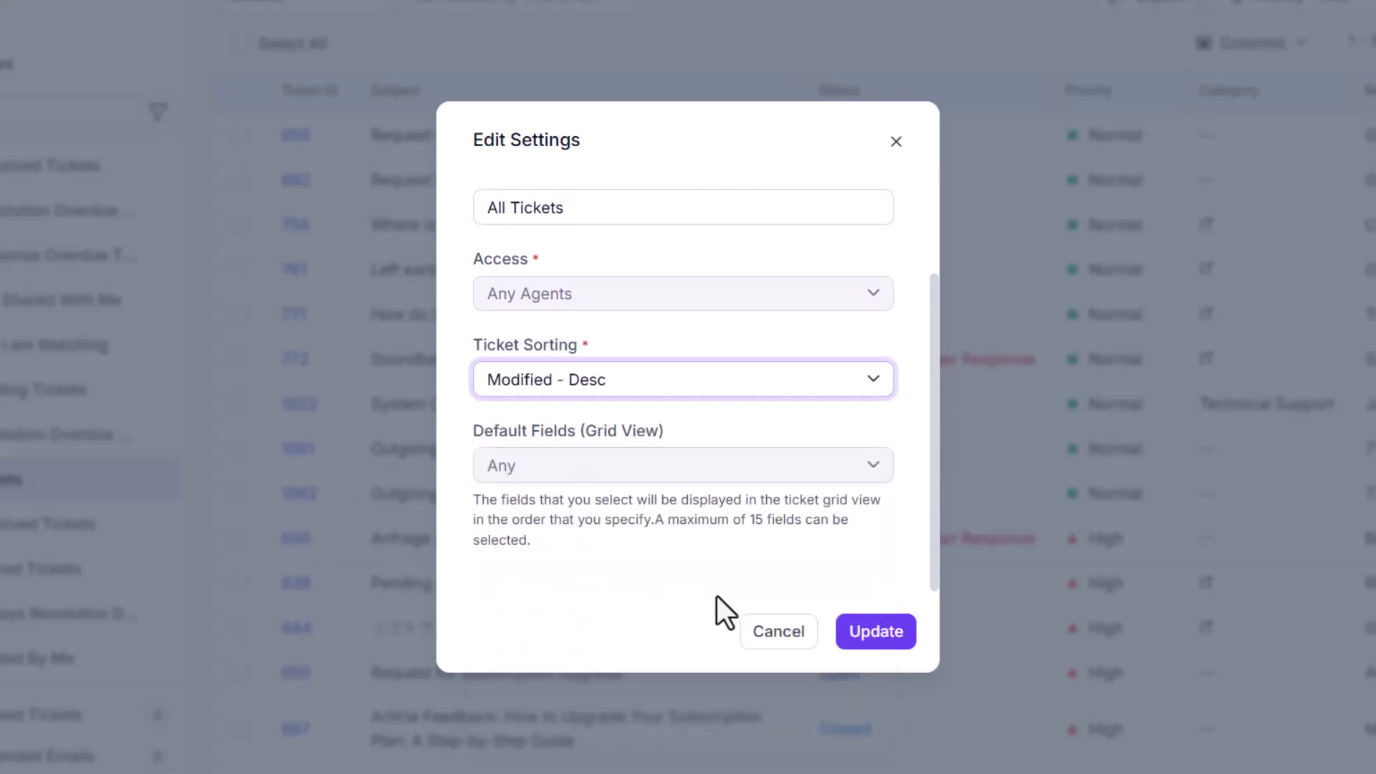
{"action": "left_click", "coordinate": [875, 632]}
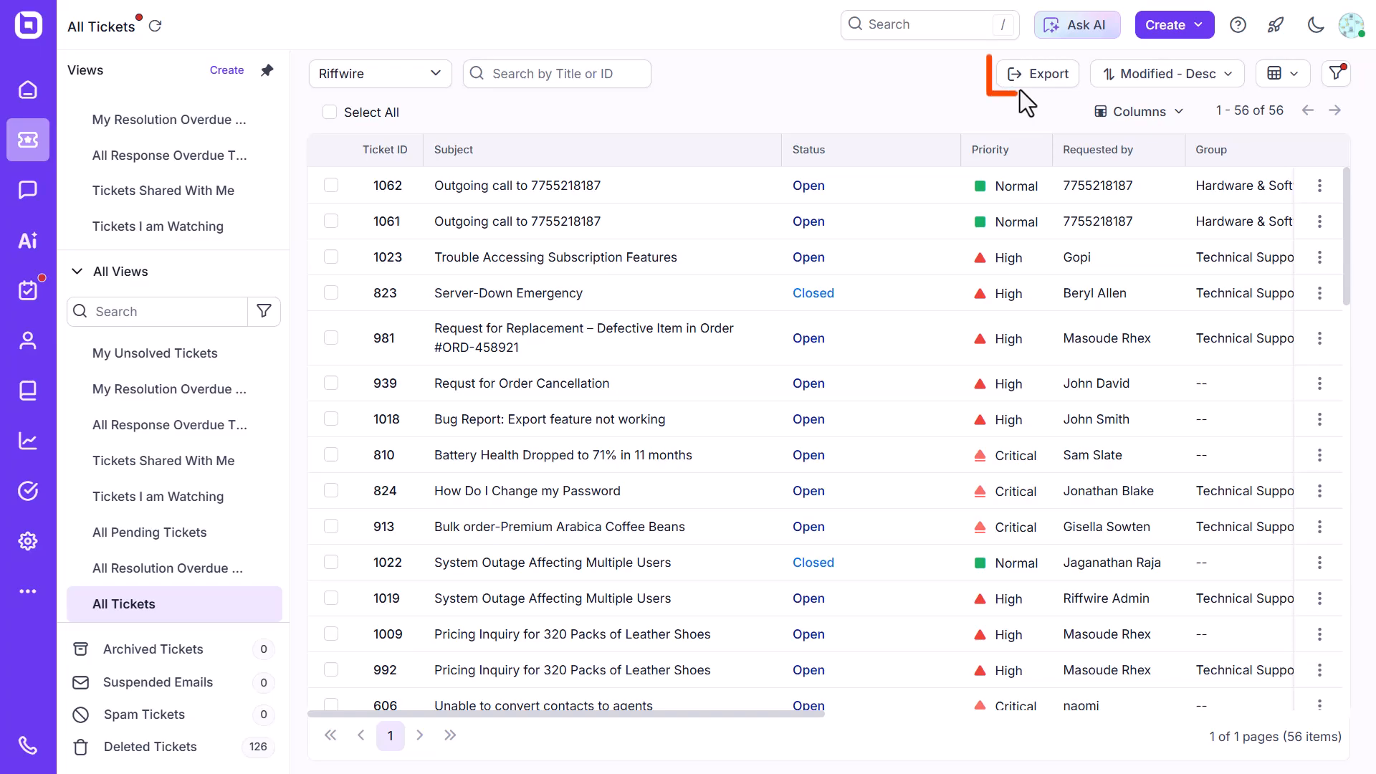
Start exporting the tickets, add the Description field to the selected ticket fields, and continue to the second step.
{"action": "left_click", "coordinate": [1024, 83]}
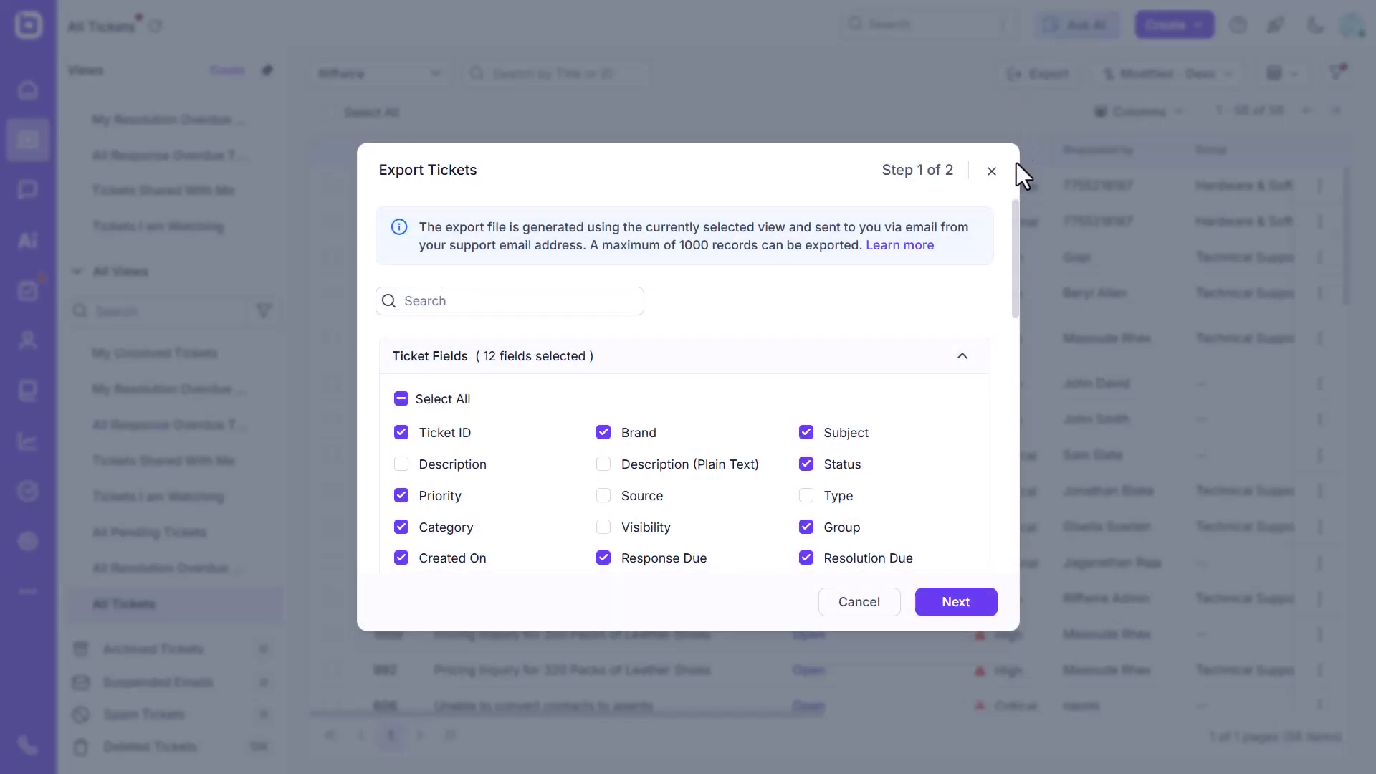
{"action": "mouse_move", "coordinate": [1013, 216]}
{"action": "left_mouse_down"}
{"action": "mouse_move", "coordinate": [1008, 325]}
{"action": "mouse_move", "coordinate": [1008, 204]}
{"action": "left_mouse_up"}
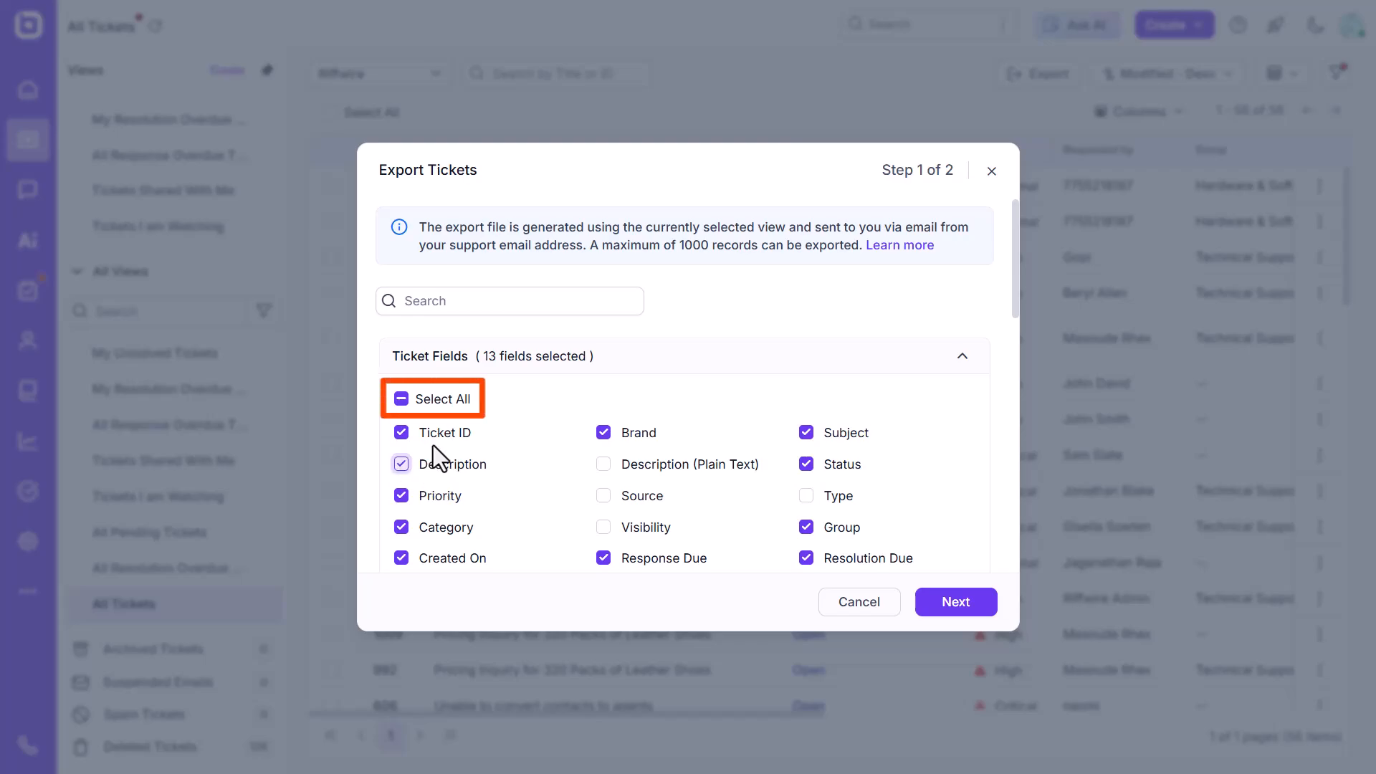
{"action": "left_click", "coordinate": [969, 606]}
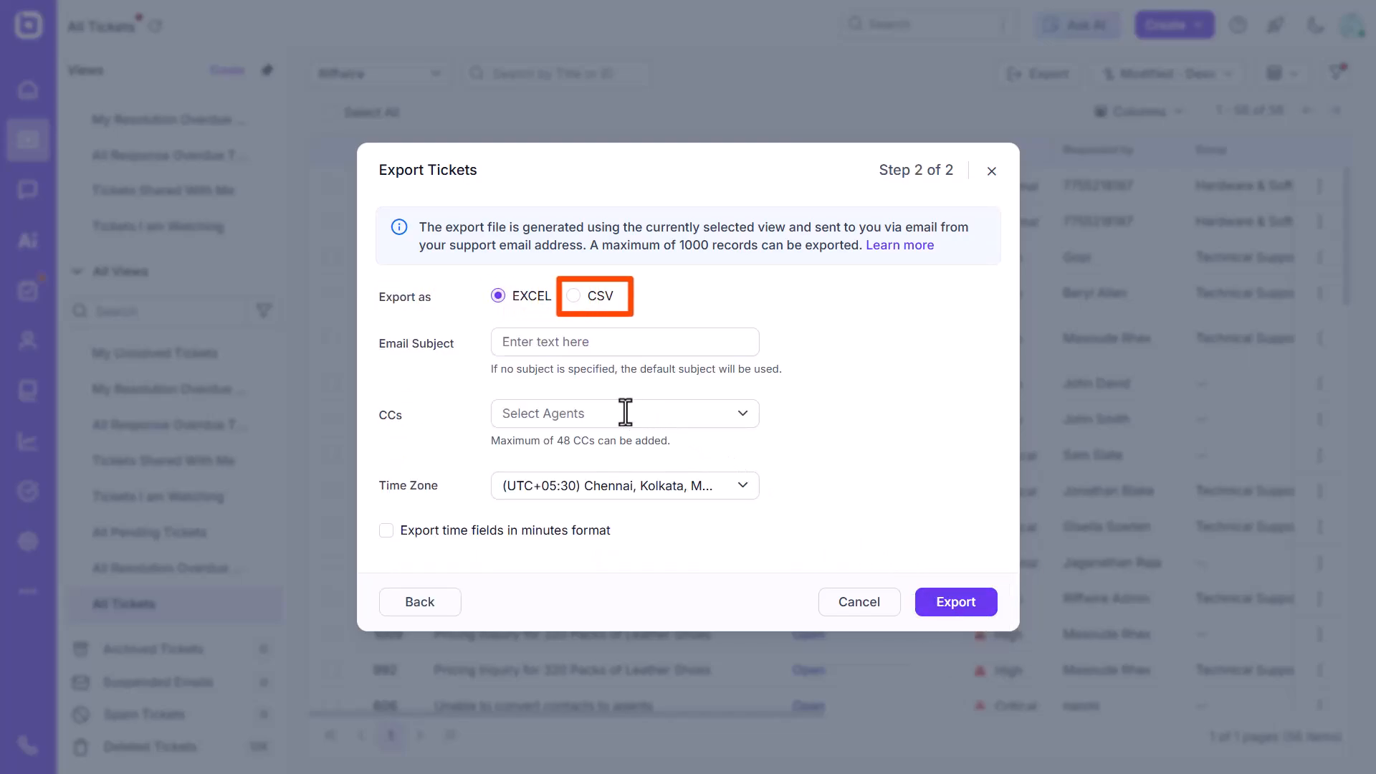
Enter Edited tickets as the export email subject and add an agent to the CCs.
{"action": "left_click", "coordinate": [549, 342]}
{"action": "type", "text": "Editr"}
{"action": "type", "text": "d tickets"}
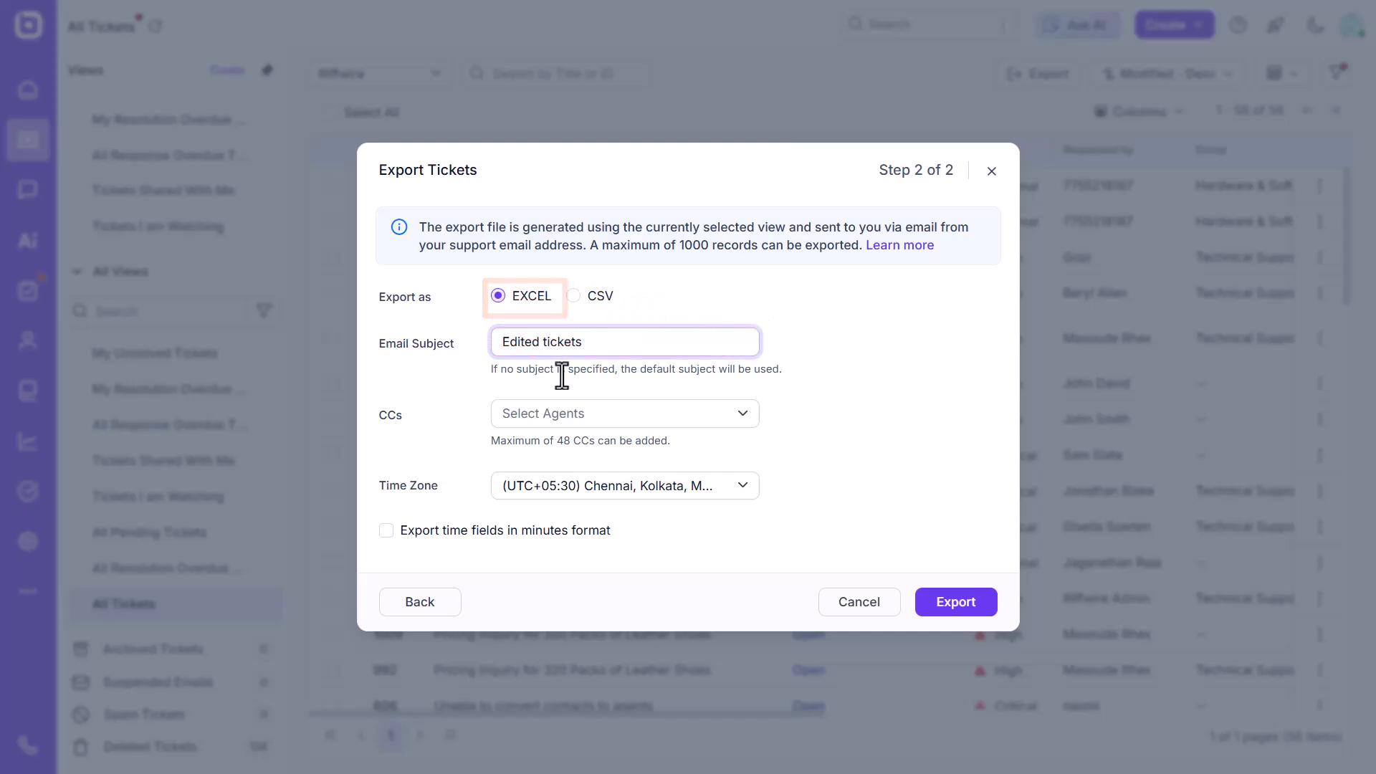
{"action": "left_click", "coordinate": [579, 415]}
{"action": "left_click", "coordinate": [592, 600]}
{"action": "left_click", "coordinate": [827, 519]}
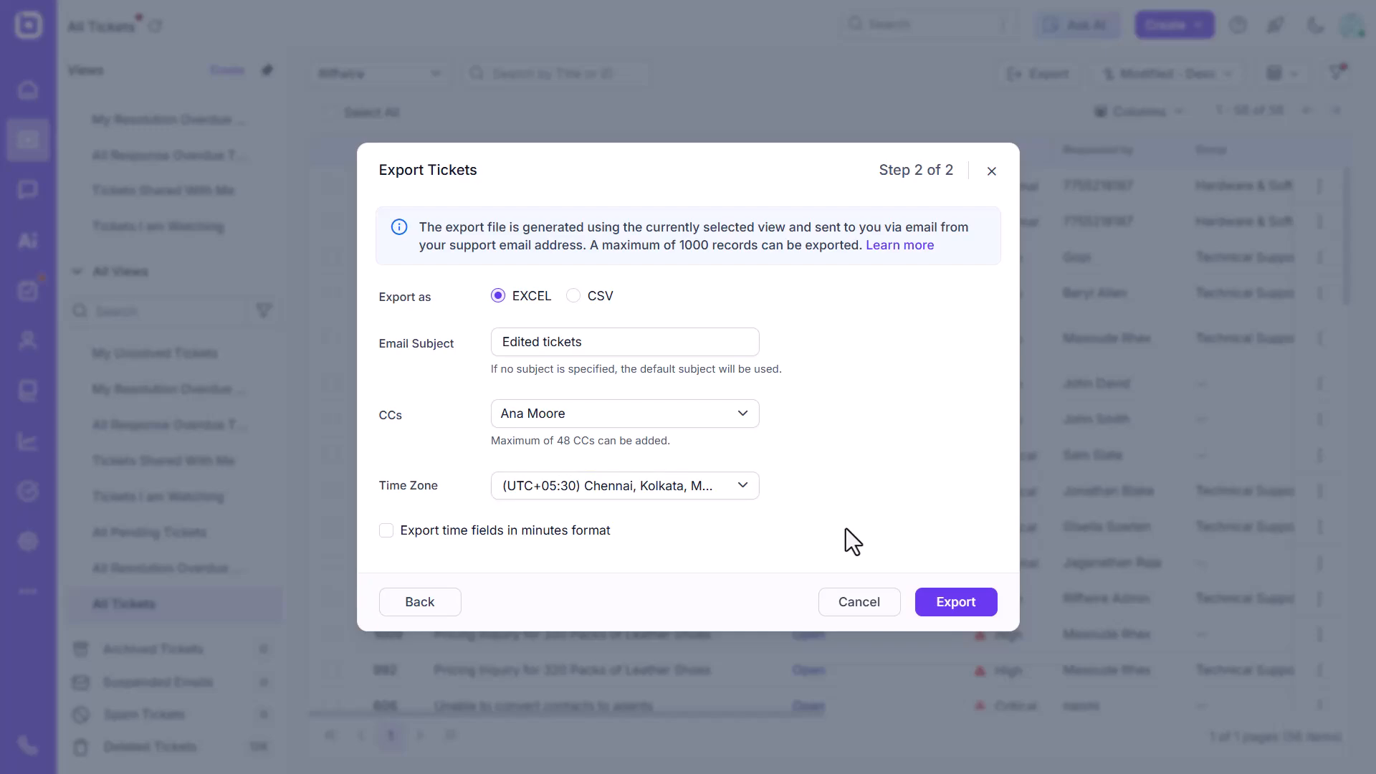
Export the tickets as Excel and open the Ticket Report download link from the export email in Gmail.
{"action": "left_click", "coordinate": [945, 610]}
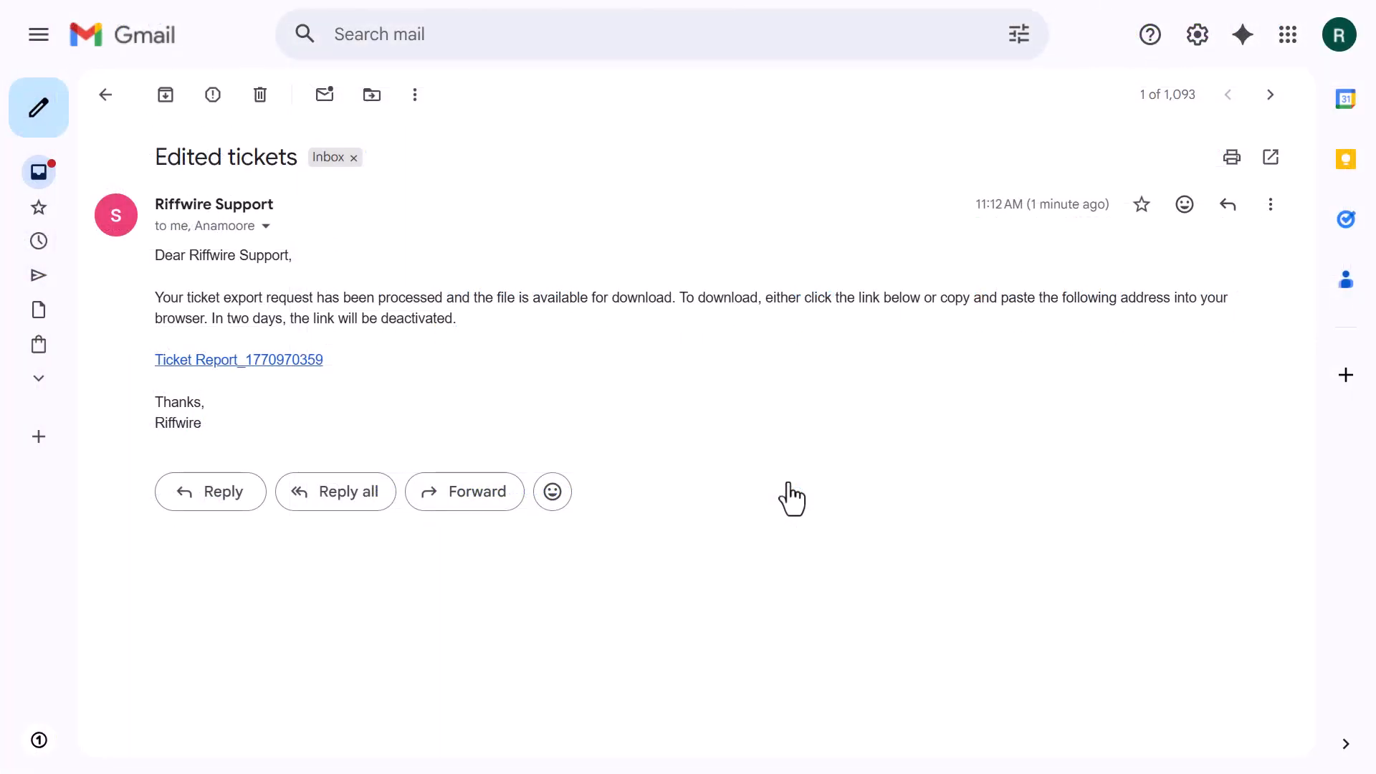
{"action": "left_click", "coordinate": [299, 366]}
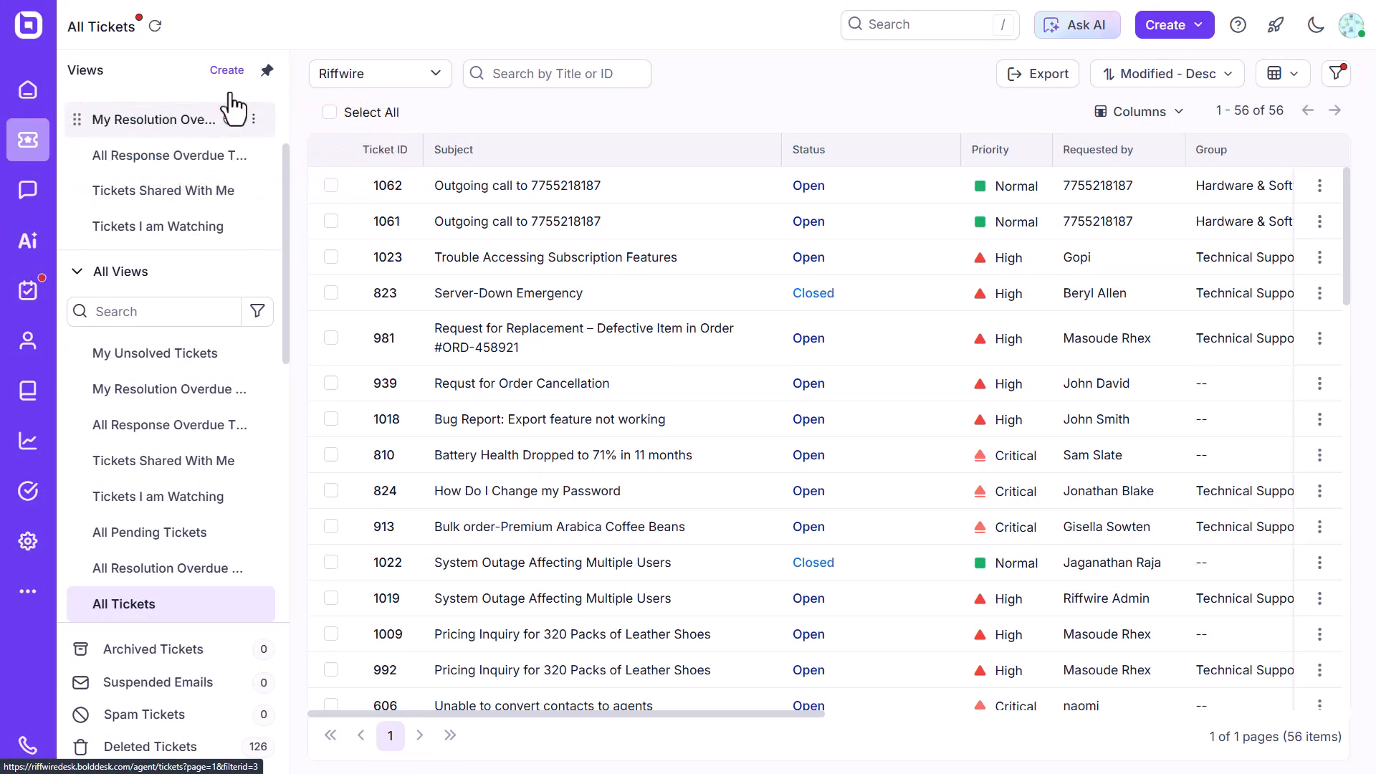
Unpin the Views panel to collapse it, expand it again, and pin it back in grid and detail layouts.
{"action": "left_click", "coordinate": [266, 72]}
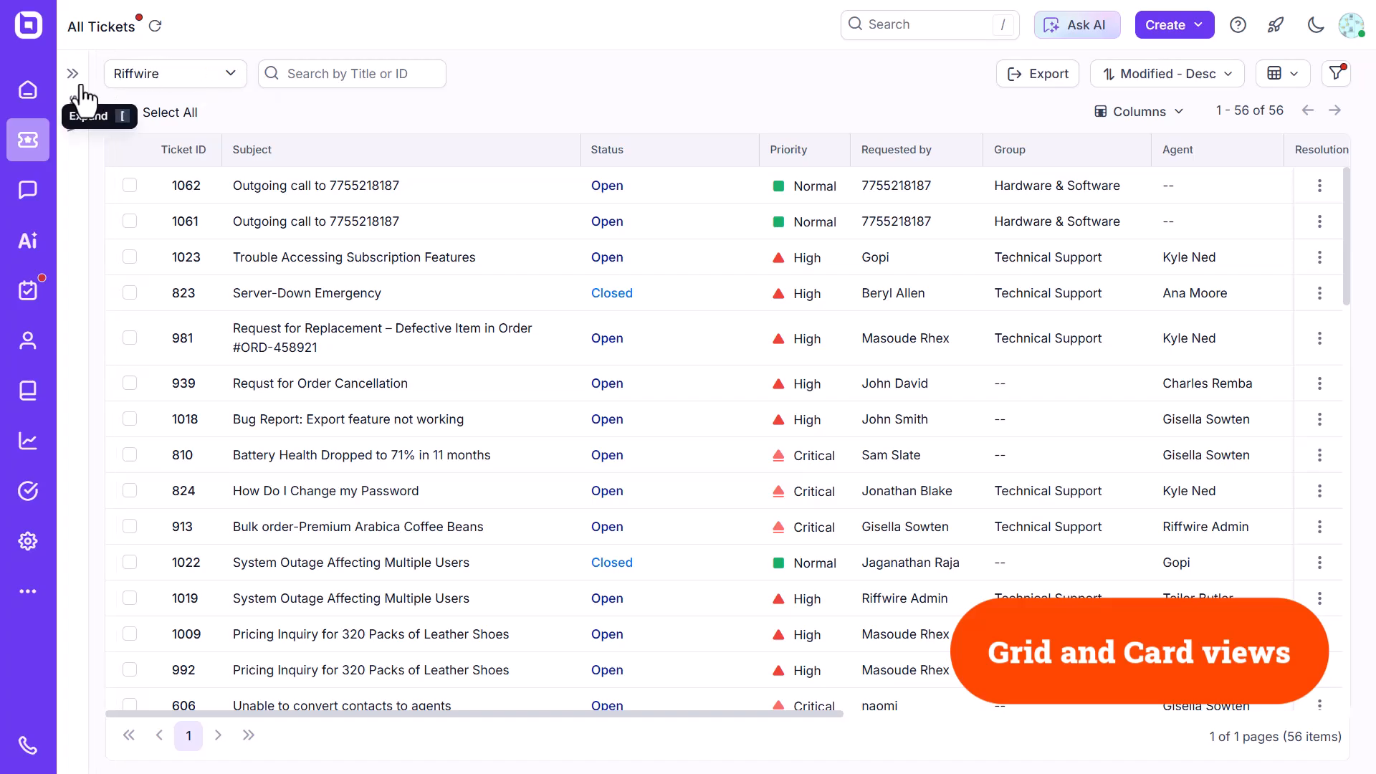
{"action": "mouse_move", "coordinate": [71, 87]}
{"action": "left_click", "coordinate": [266, 71]}
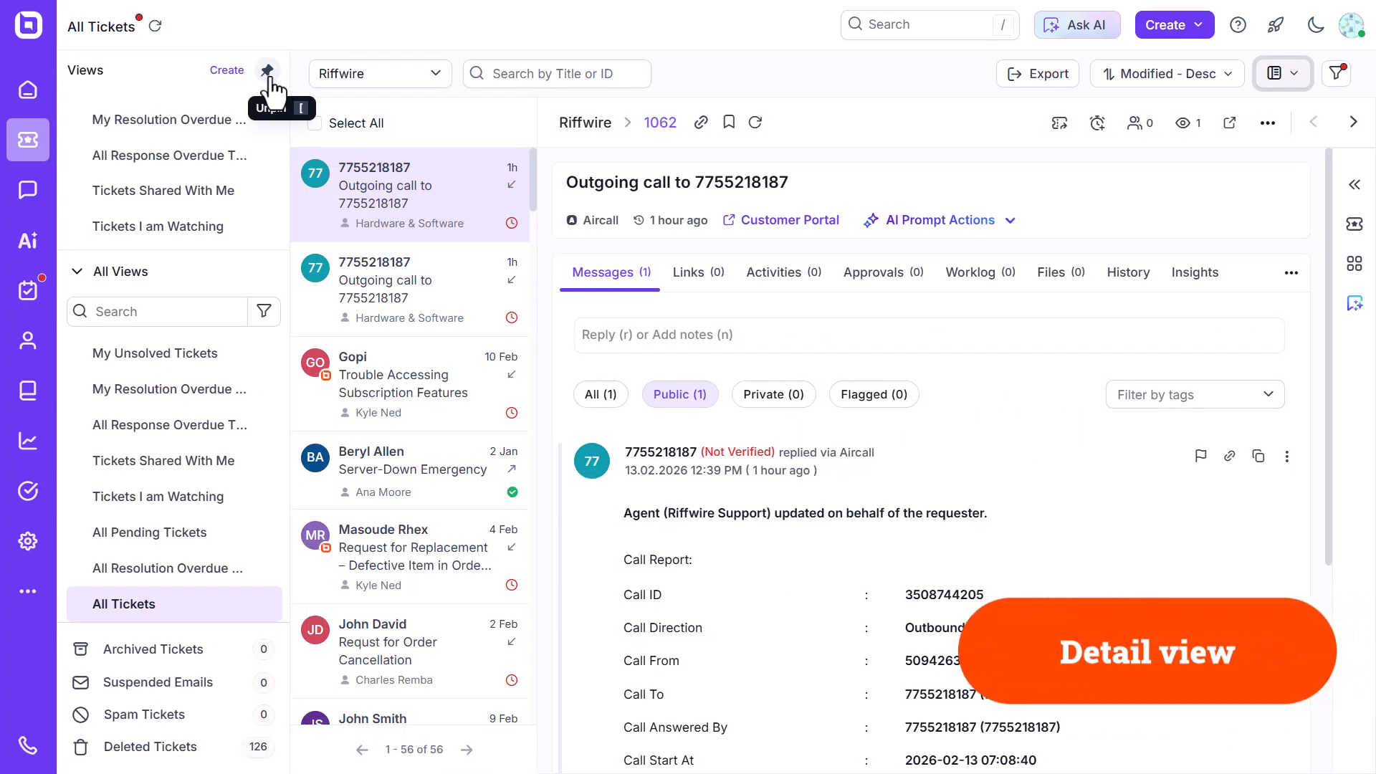
{"action": "left_click", "coordinate": [267, 72]}
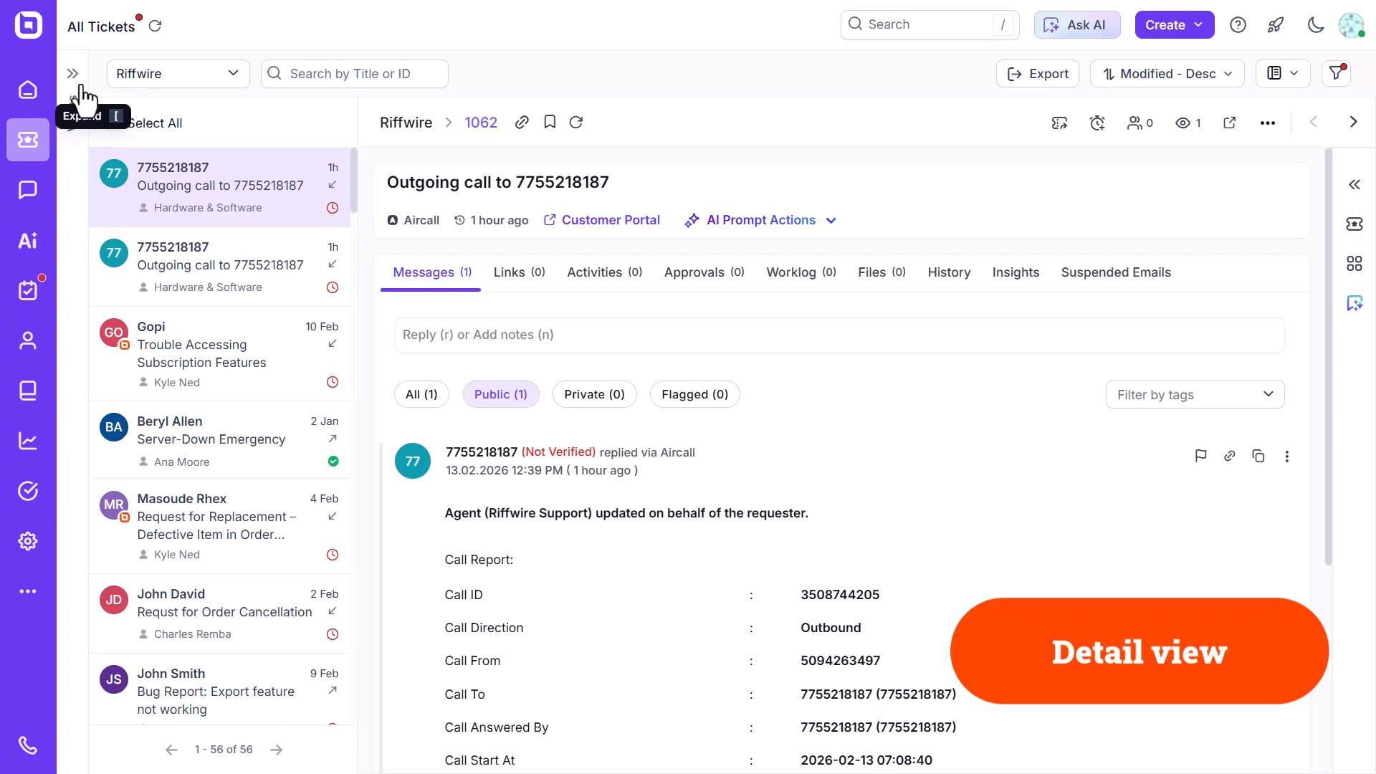
{"action": "left_click", "coordinate": [80, 84]}
{"action": "left_click", "coordinate": [266, 70]}
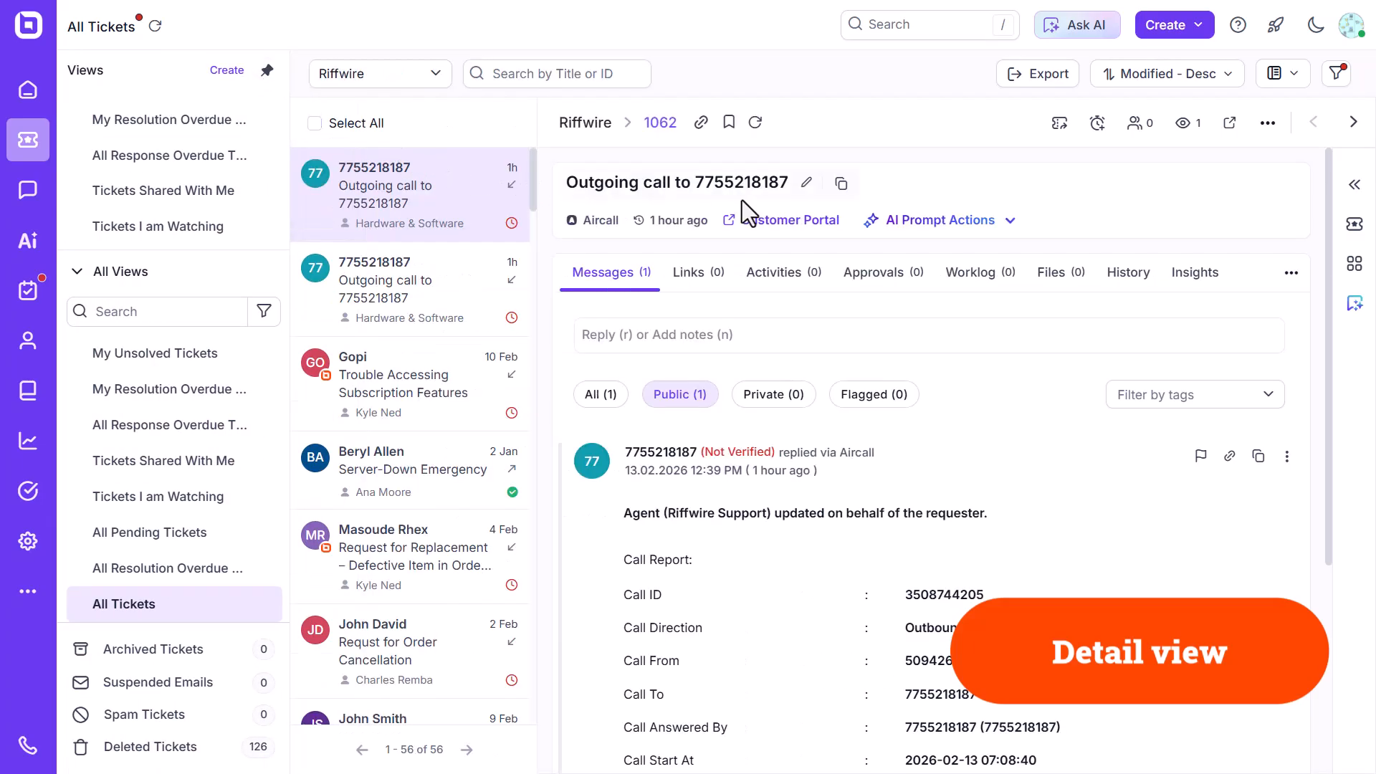
Expand the ticket properties sidebar in the detail view and collapse it again.
{"action": "left_click", "coordinate": [1353, 188]}
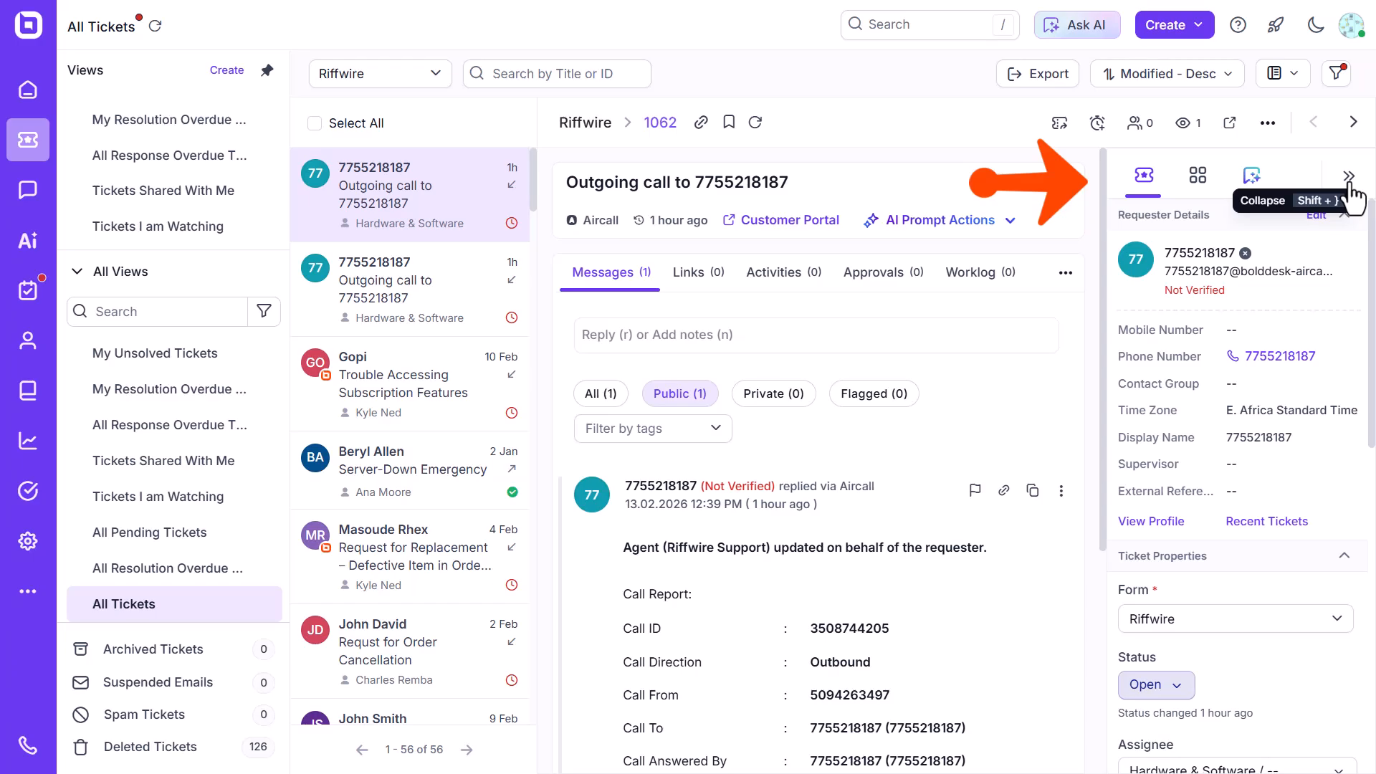
{"action": "left_click", "coordinate": [1348, 179]}
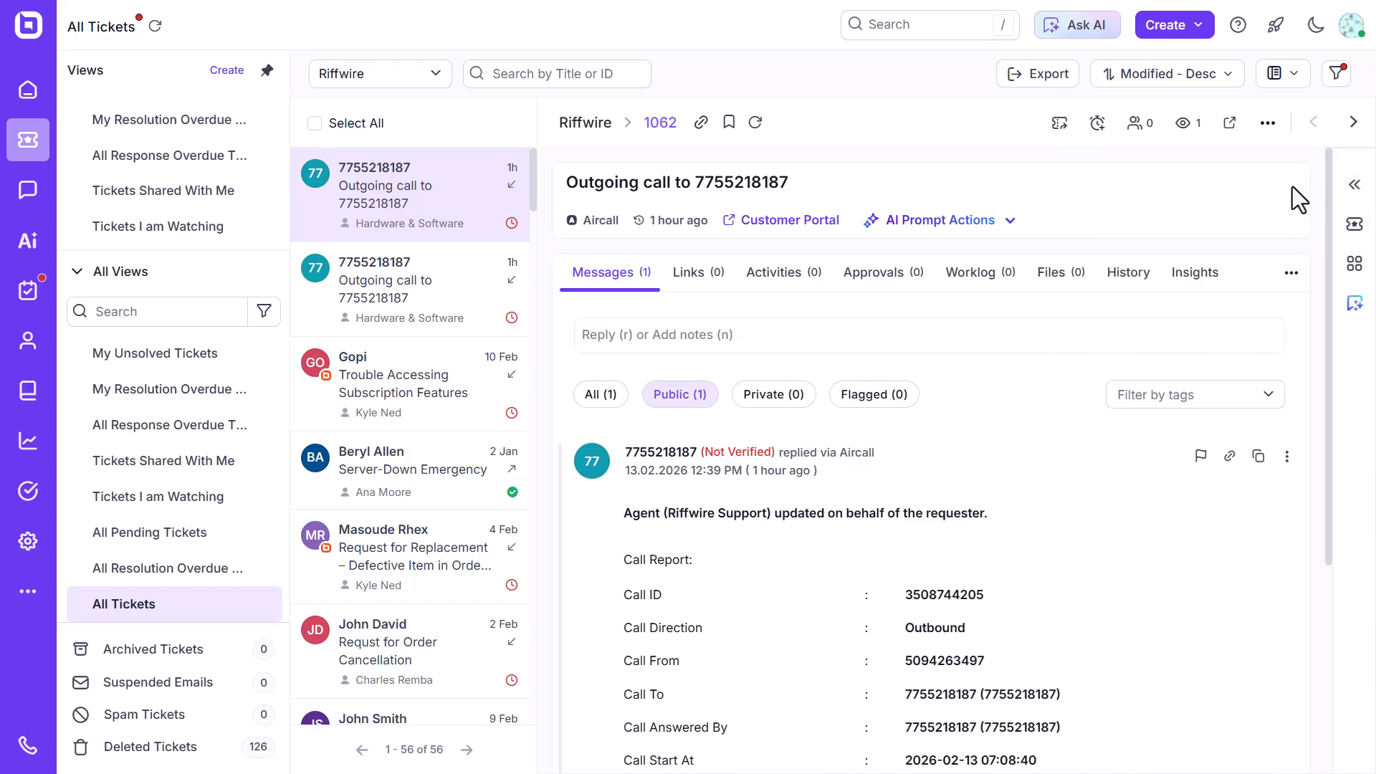